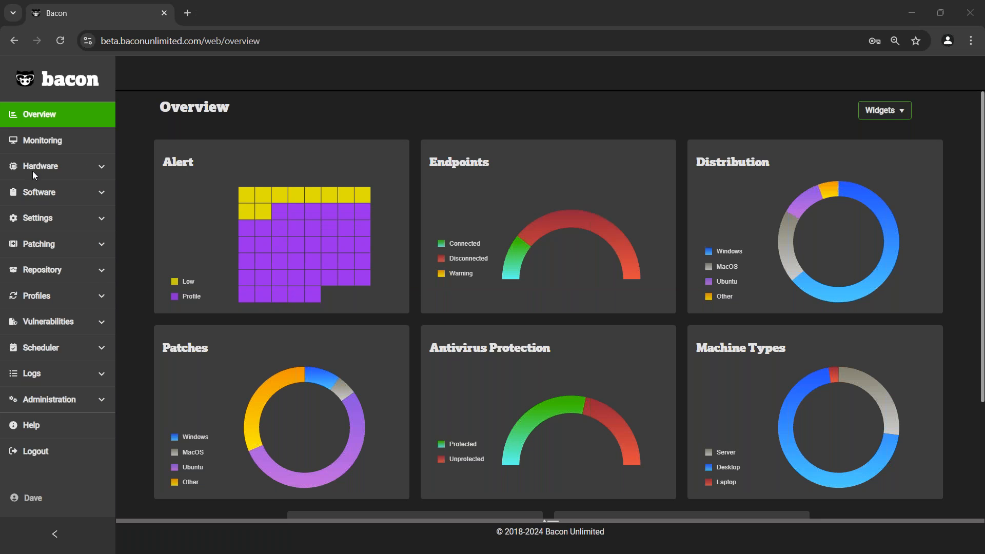
- Open the hardware Endpoints list and look through the managed machines
{"action": "left_click", "coordinate": [48, 170]}
{"action": "left_click", "coordinate": [61, 187]}
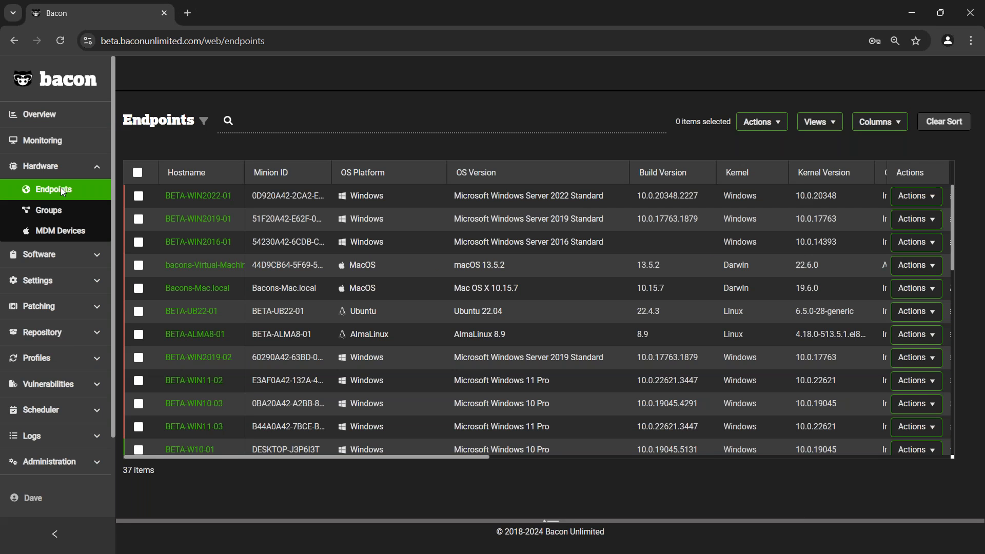
{"action": "scroll", "coordinate": [409, 334], "scroll_direction": "down", "scroll_amount": 4}
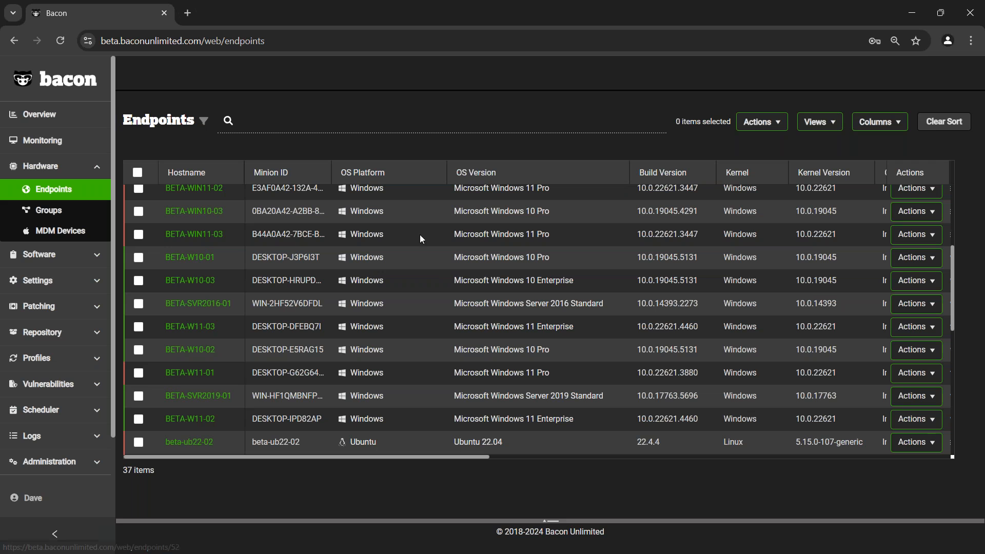
- Review the system information of endpoint BETA-W10-01 and return to the endpoints list
{"action": "left_click", "coordinate": [201, 261]}
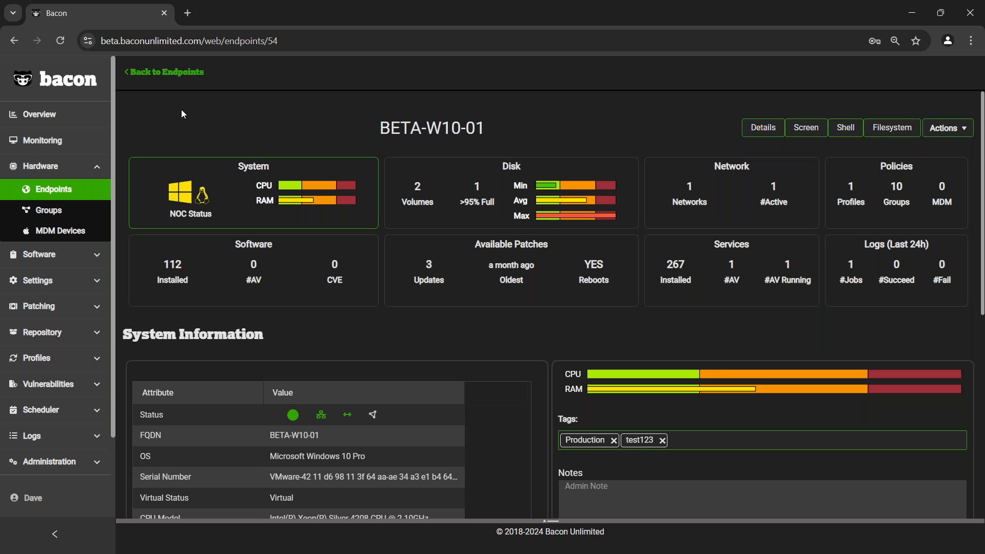
{"action": "scroll", "coordinate": [469, 270], "scroll_direction": "down", "scroll_amount": 5}
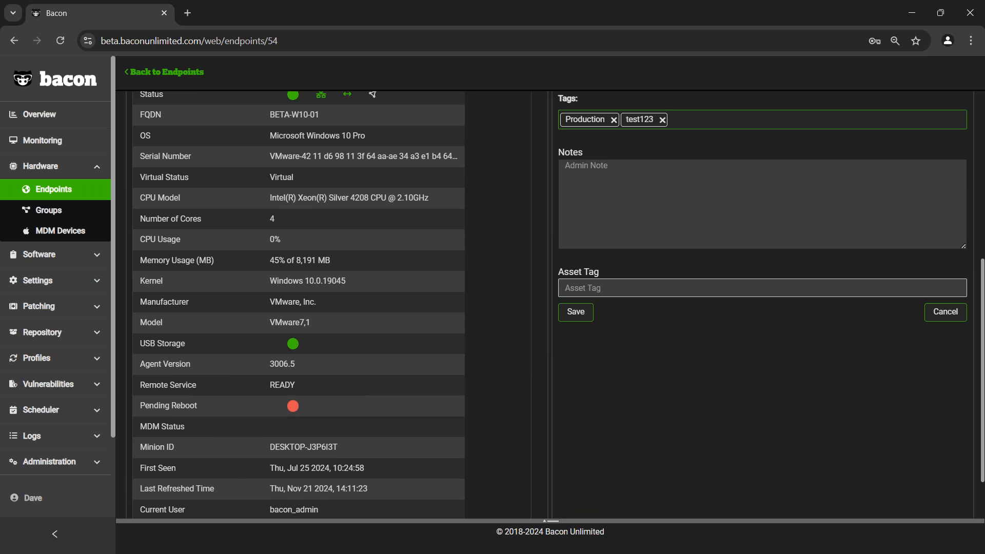
{"action": "scroll", "coordinate": [356, 476], "scroll_direction": "up", "scroll_amount": 5}
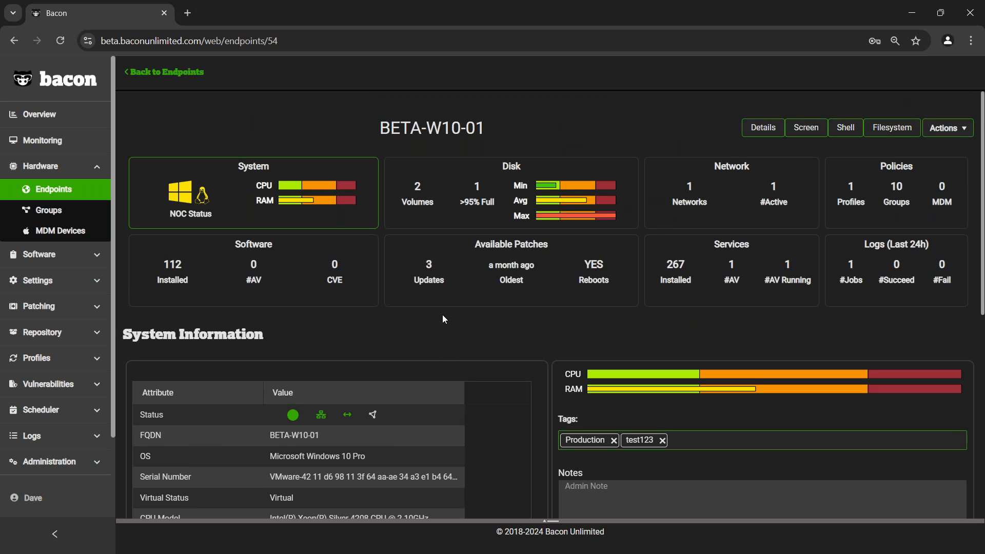
{"action": "left_click", "coordinate": [190, 72]}
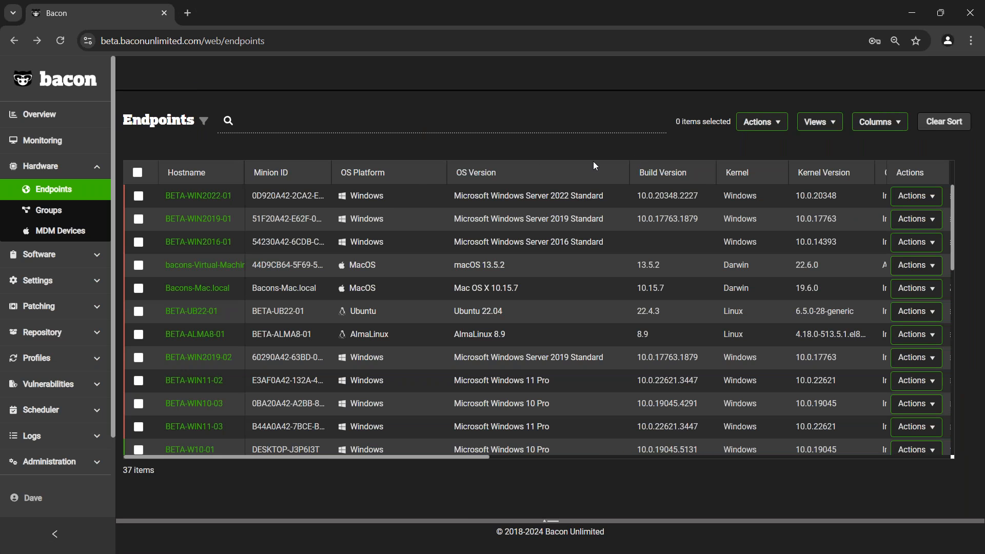
- Filter the endpoints list to machines whose Overall Status is equal to Connected
{"action": "left_click", "coordinate": [205, 124]}
{"action": "left_click", "coordinate": [253, 158]}
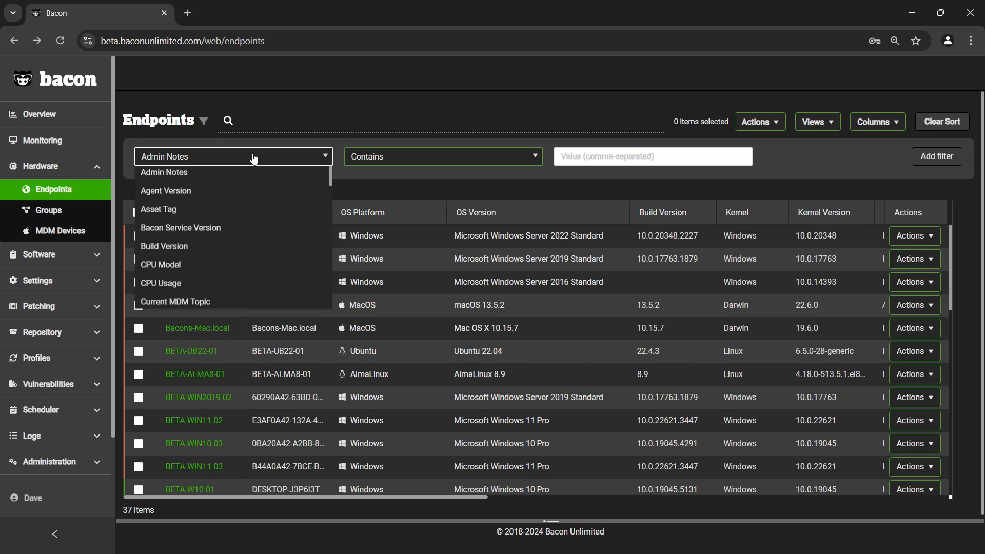
{"action": "type", "text": "stat"}
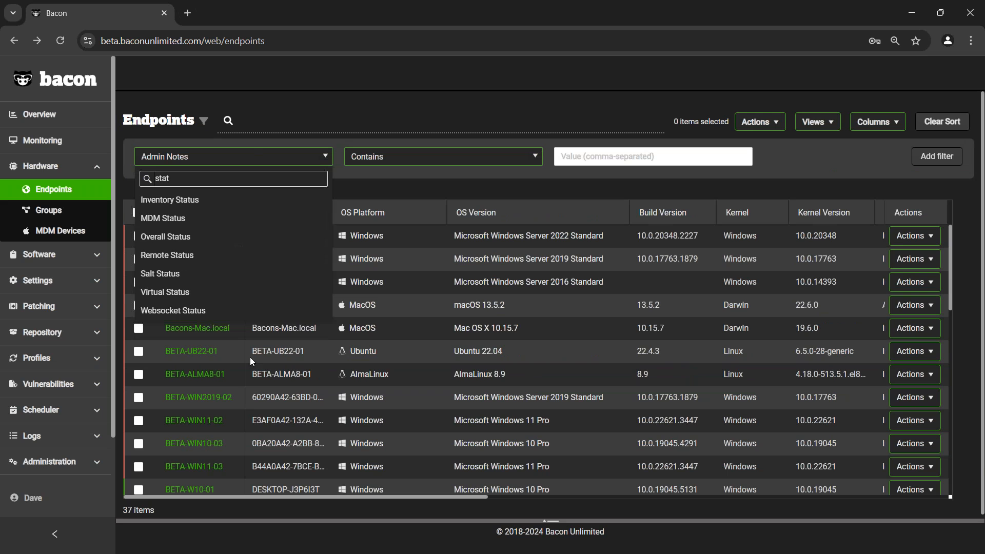
{"action": "left_click", "coordinate": [224, 236]}
{"action": "left_click", "coordinate": [739, 156]}
{"action": "left_click", "coordinate": [632, 236]}
{"action": "left_click", "coordinate": [937, 156]}
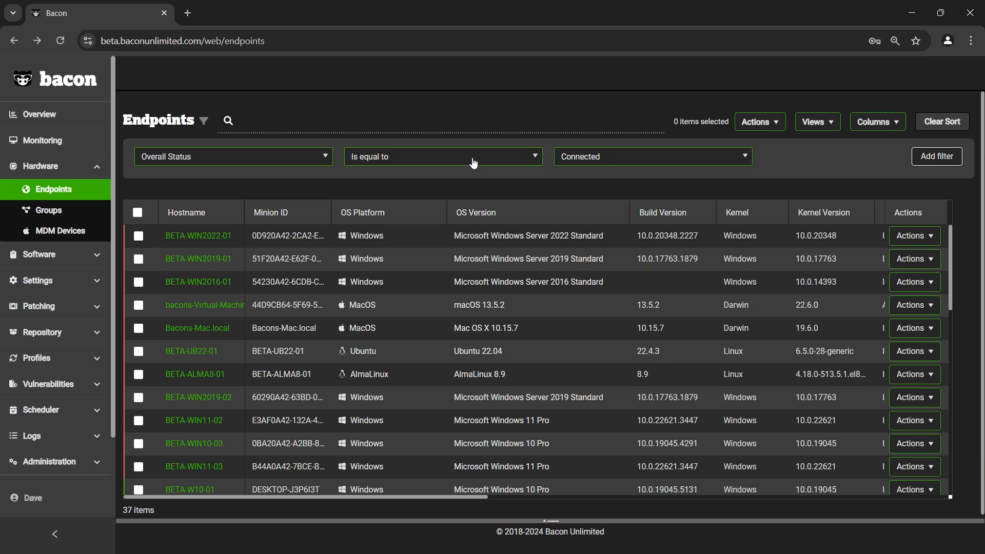
- Add a second filter for OS Platform is equal to Windows and review the bulk actions offered for endpoints
{"action": "left_click", "coordinate": [202, 157]}
{"action": "type", "text": "plat"}
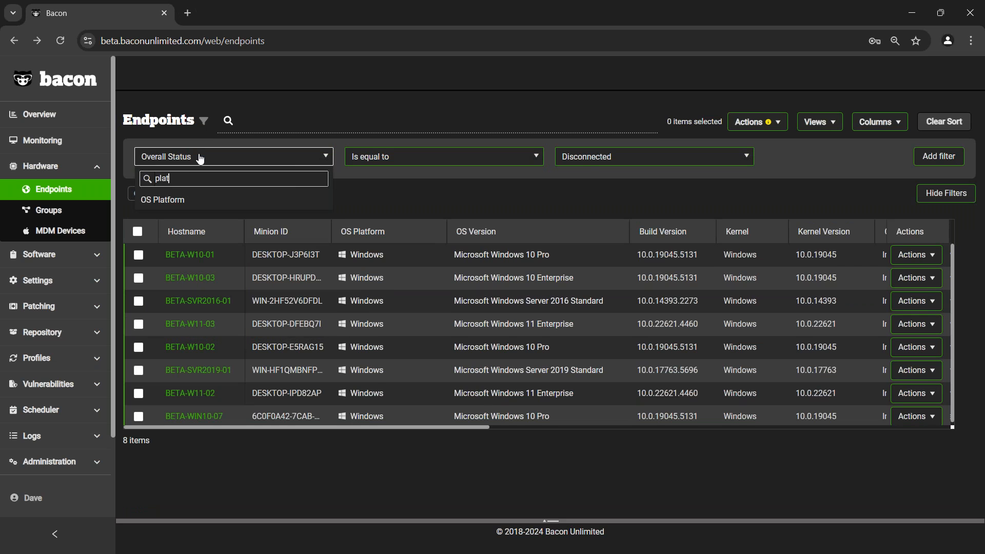
{"action": "left_click", "coordinate": [201, 198]}
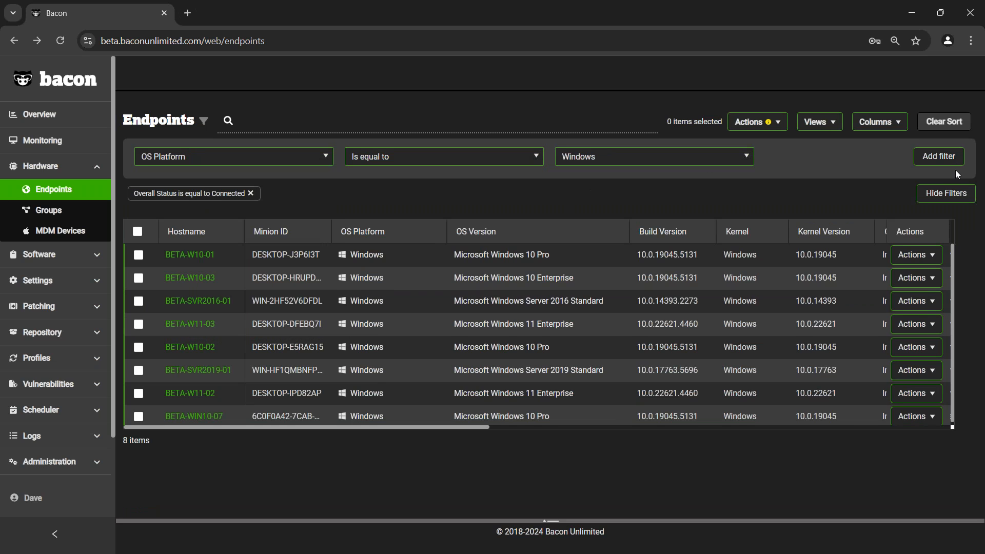
{"action": "left_click", "coordinate": [947, 160]}
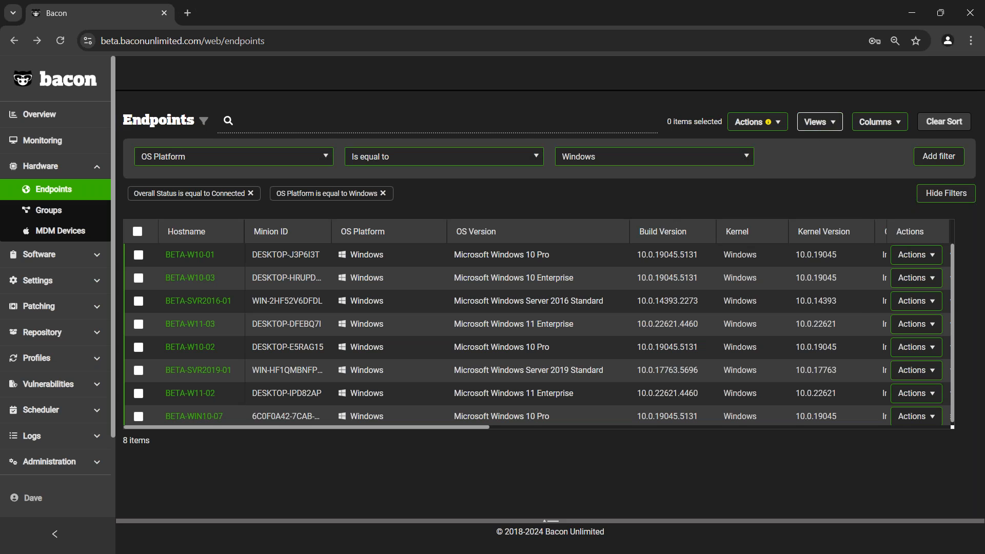
{"action": "left_click", "coordinate": [770, 123]}
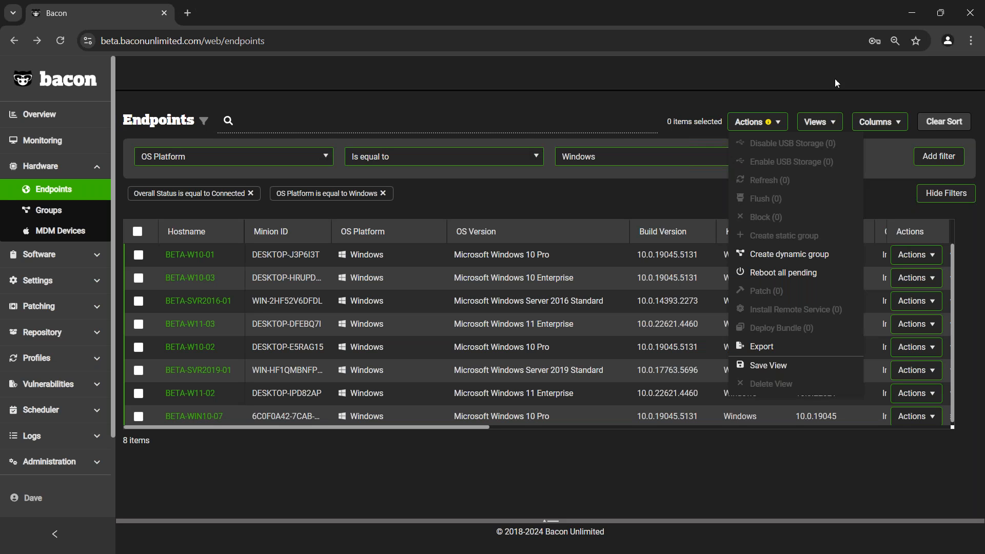
{"action": "left_click", "coordinate": [824, 97]}
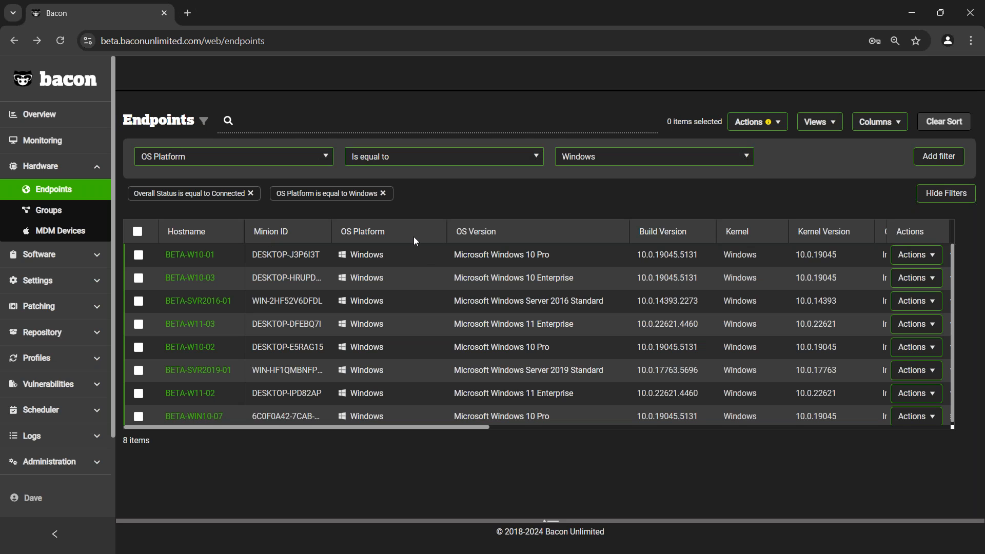
- Apply the saved MacOS (*) view to the endpoints list and replace it with the Patching (*) view
{"action": "left_click", "coordinate": [833, 125]}
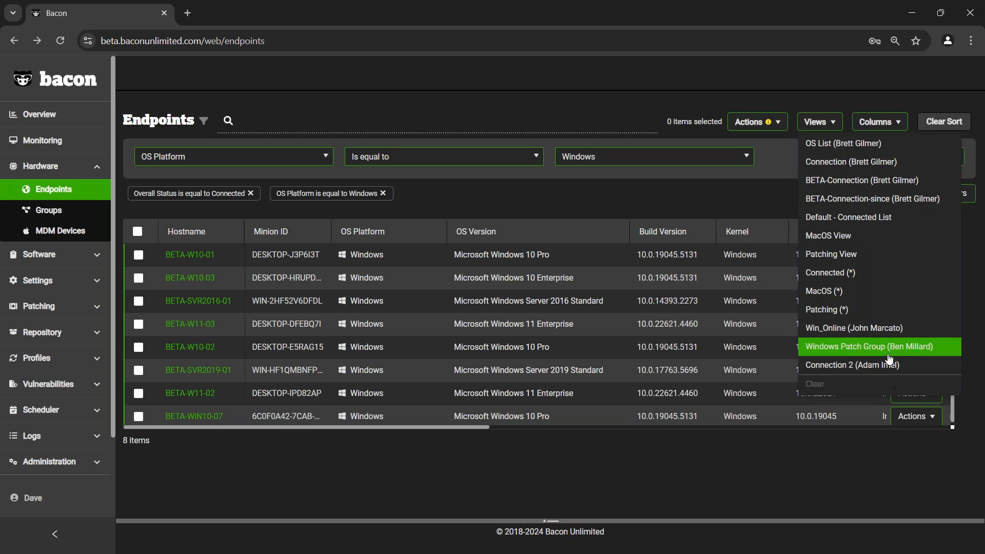
{"action": "left_click", "coordinate": [848, 291]}
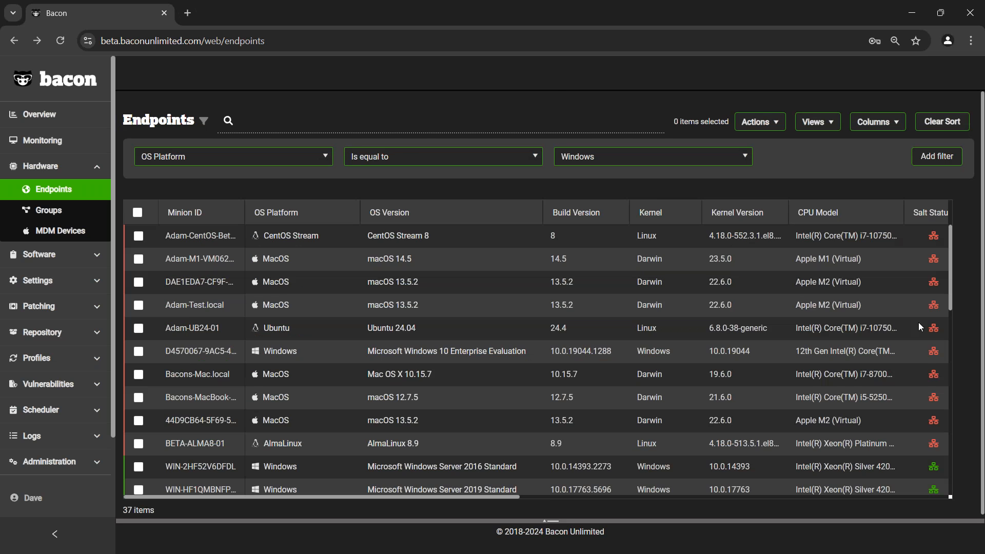
{"action": "left_click", "coordinate": [832, 125]}
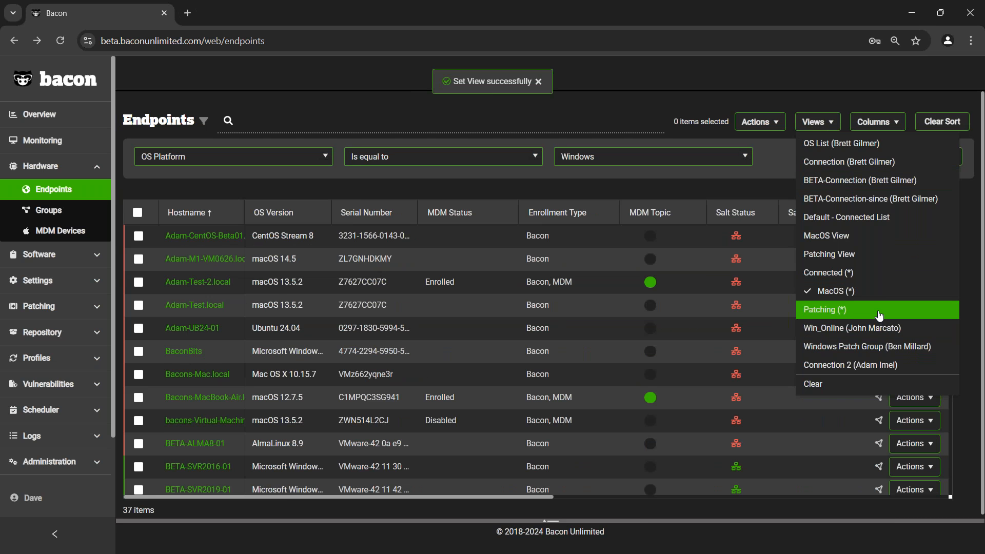
{"action": "left_click", "coordinate": [879, 312]}
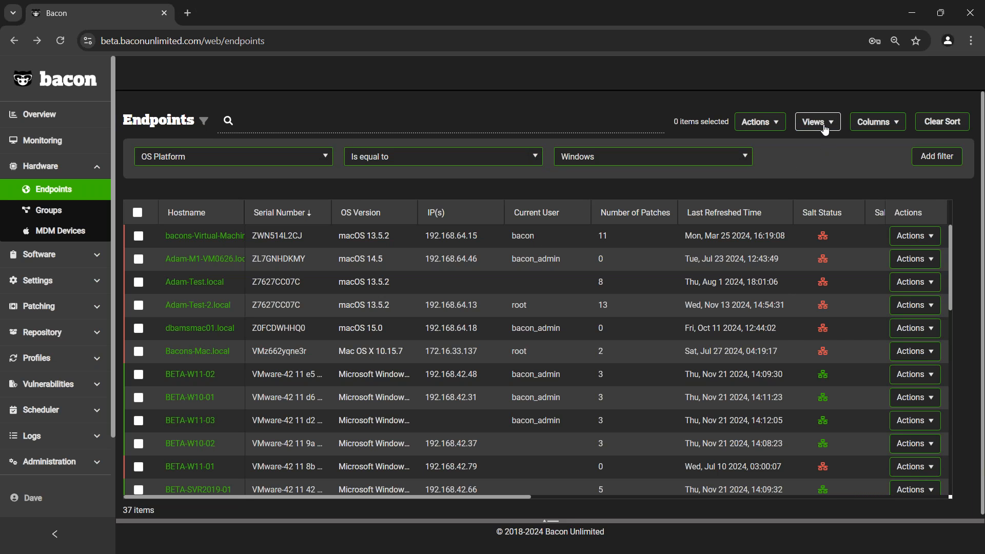
- Open endpoint BETA-W10-01 from the list and connect to its remote screen
{"action": "scroll", "coordinate": [832, 334], "scroll_direction": "down", "scroll_amount": 5}
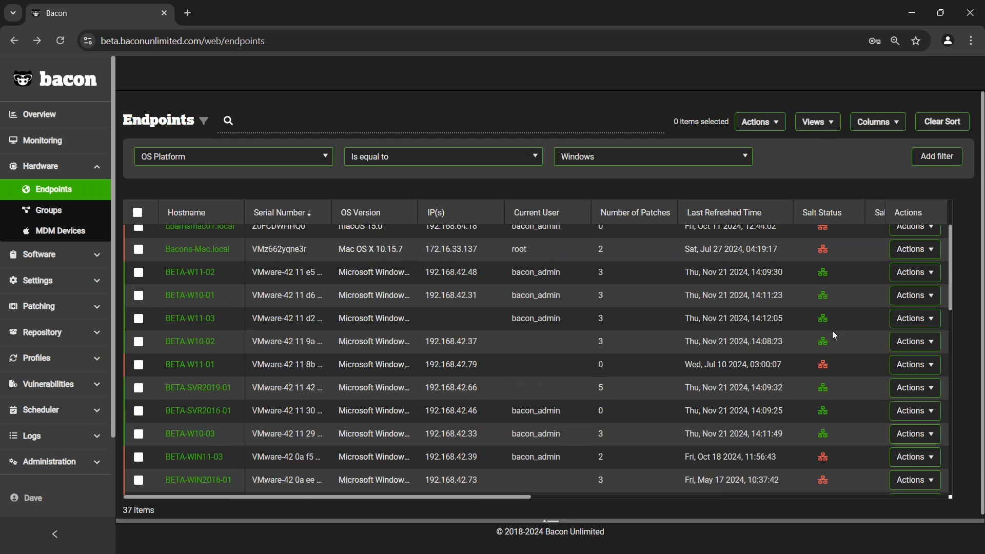
{"action": "scroll", "coordinate": [833, 329], "scroll_direction": "up", "scroll_amount": 4}
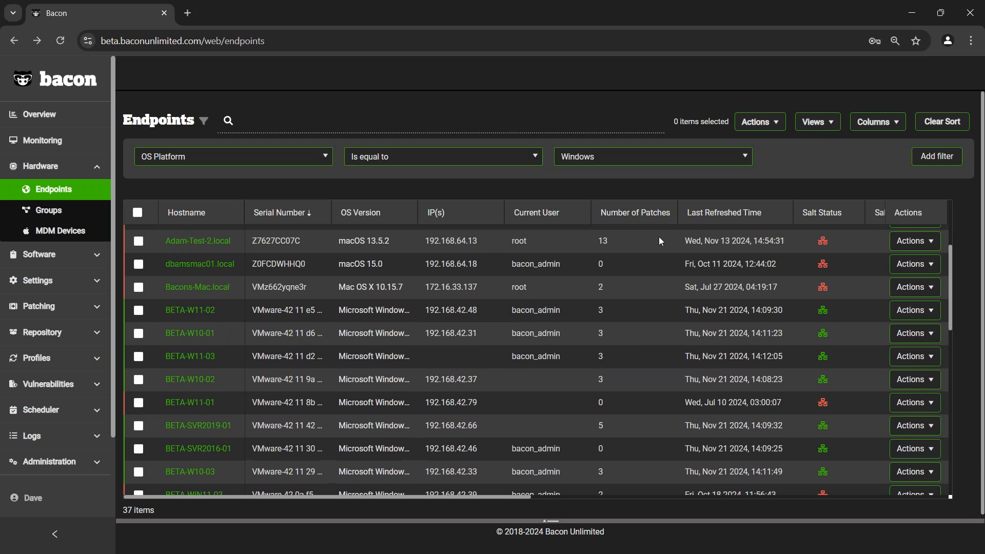
{"action": "left_click", "coordinate": [205, 335]}
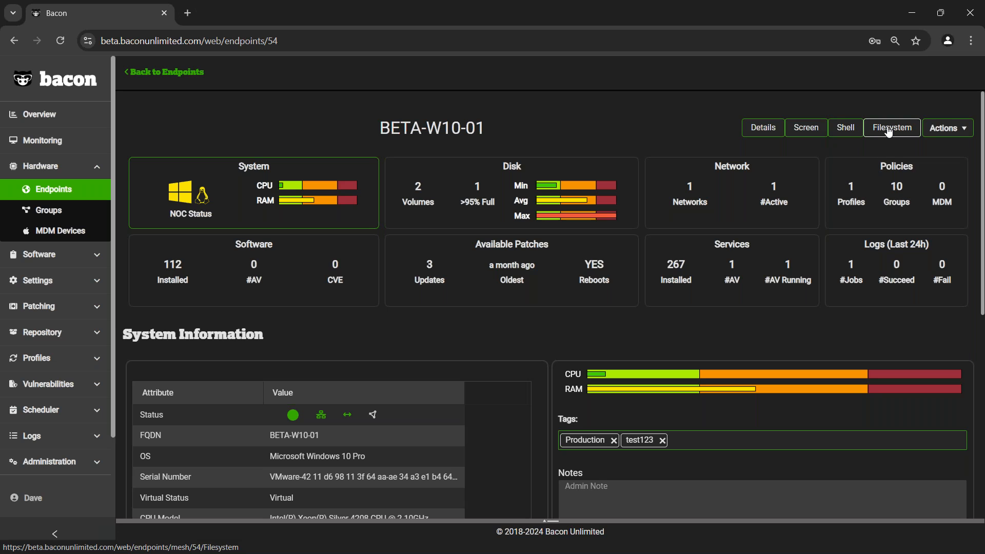
{"action": "left_click", "coordinate": [798, 130]}
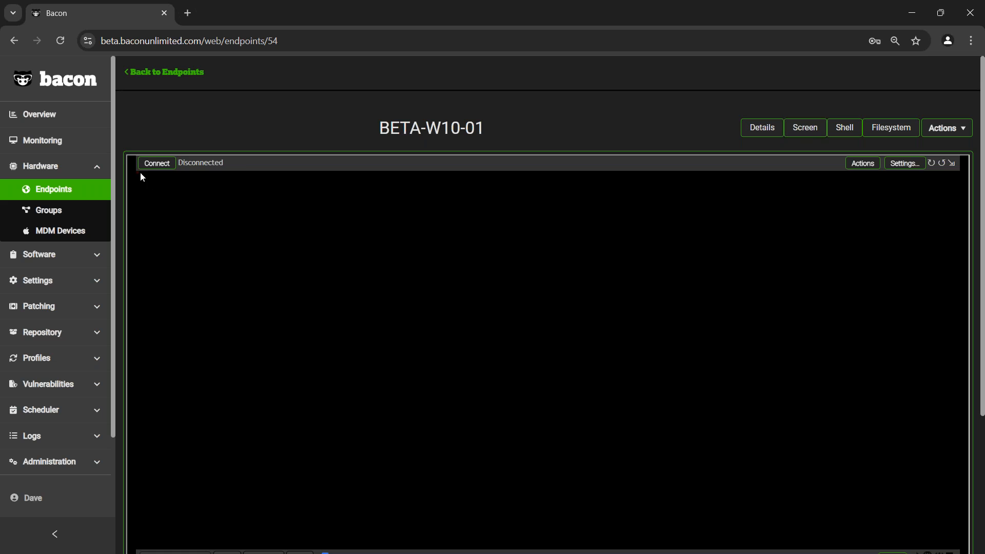
{"action": "left_click", "coordinate": [155, 164]}
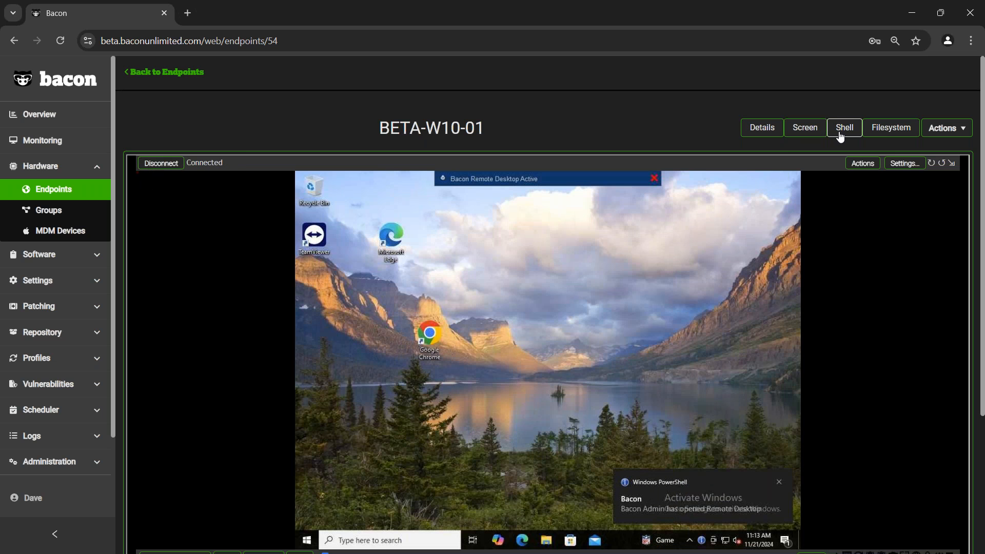
- Connect to the remote shell of BETA-W10-01 and run the whoami command
{"action": "left_click", "coordinate": [844, 128]}
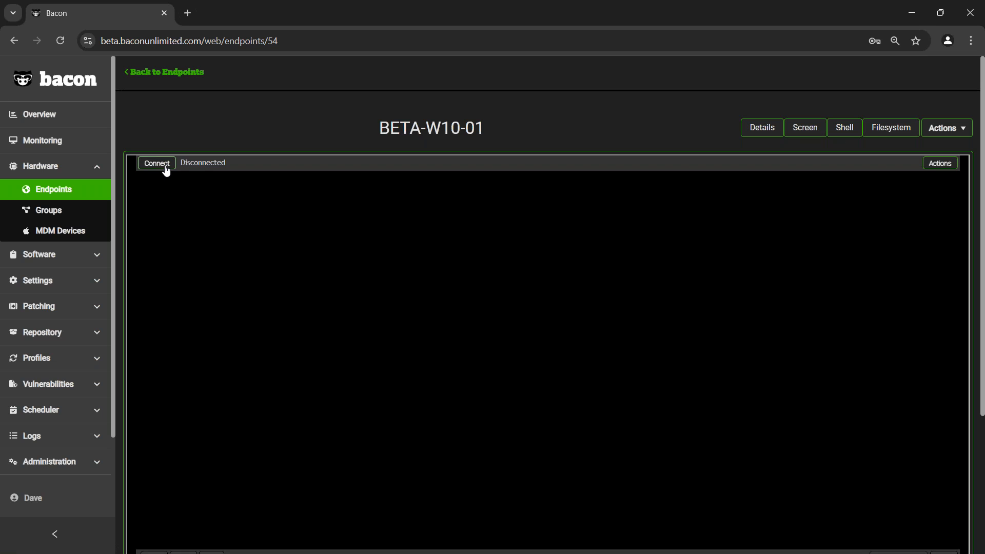
{"action": "left_click", "coordinate": [170, 171]}
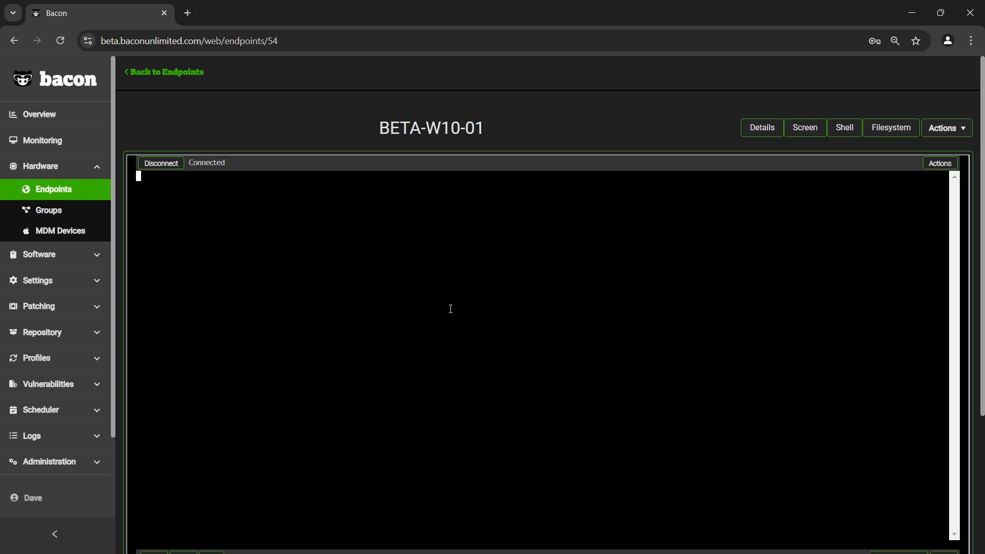
{"action": "type", "text": "ami"}
{"action": "key", "text": "Return"}
- Launch powershell.exe in the endpoint's remote shell
{"action": "type", "text": "powershell.exe"}
{"action": "key", "text": "Return"}
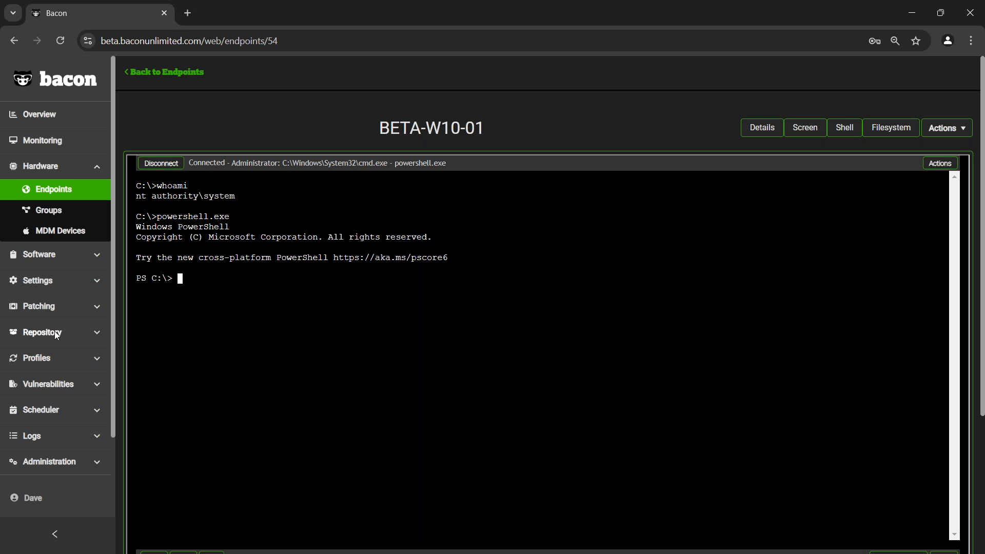
- Open the available patches and start an installation of the 2024-03 Cumulative Update for Windows Server 2019 (1809)
{"action": "left_click", "coordinate": [51, 303]}
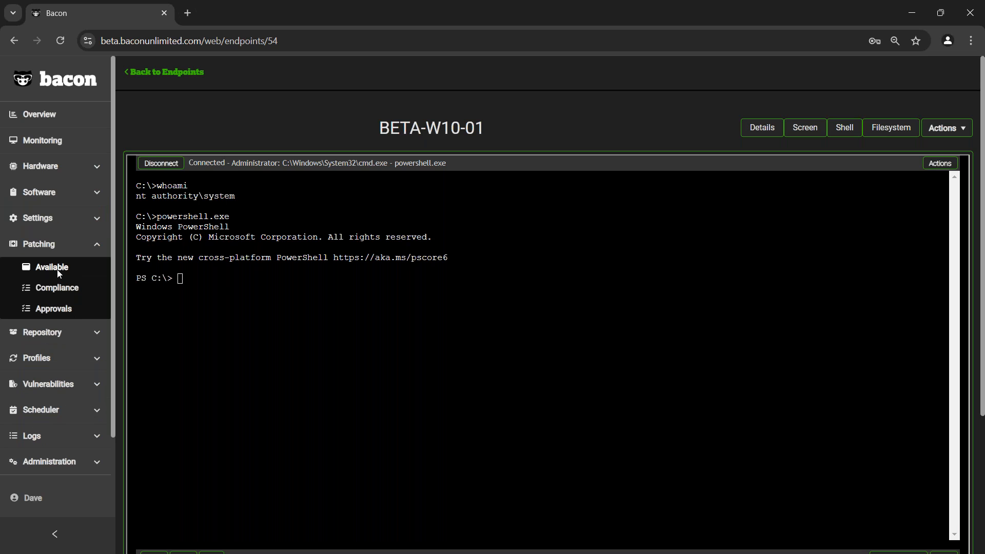
{"action": "left_click", "coordinate": [57, 270]}
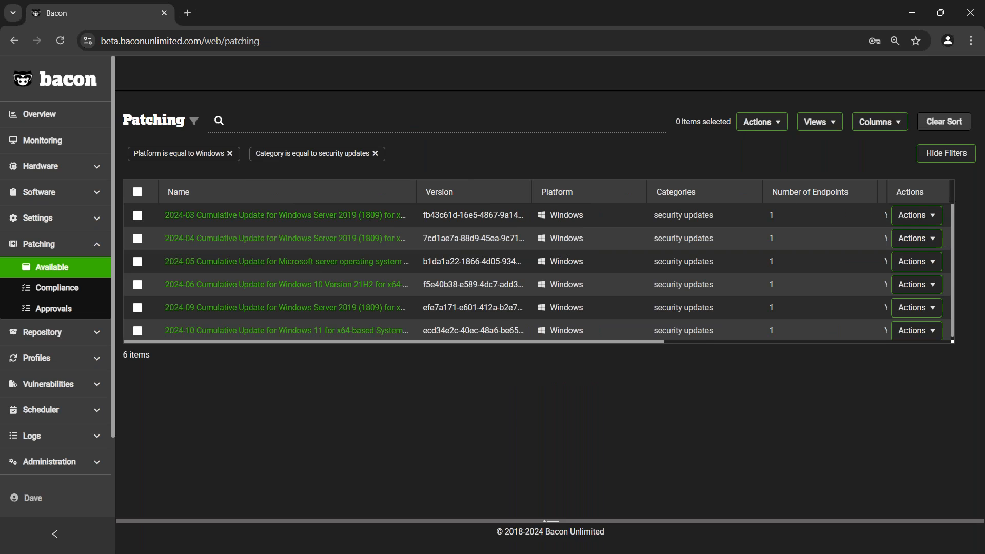
{"action": "left_click", "coordinate": [917, 216]}
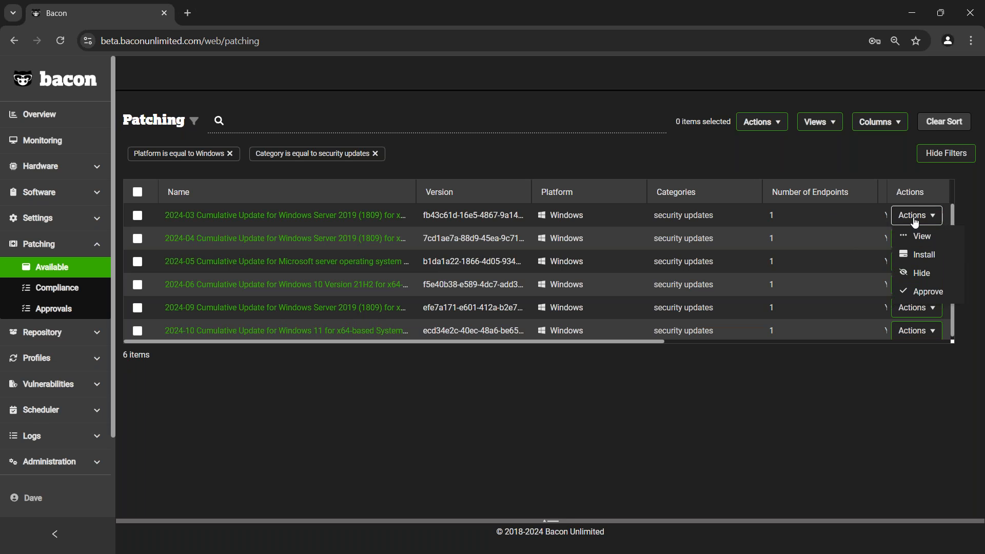
{"action": "left_click", "coordinate": [925, 257]}
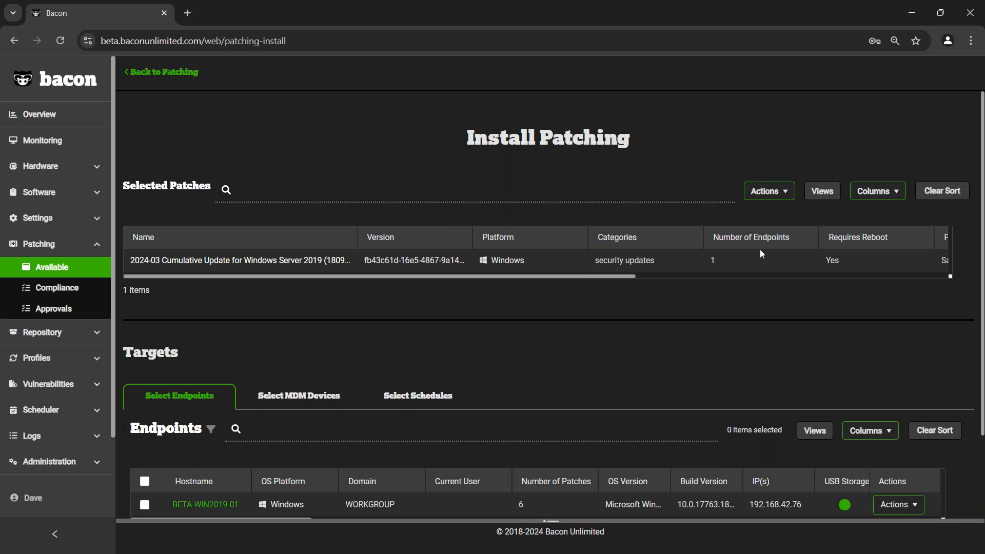
- Review the selected patch and choose endpoint BETA-WIN2019-01 as the installation target
{"action": "scroll", "coordinate": [766, 329], "scroll_direction": "down", "scroll_amount": 2}
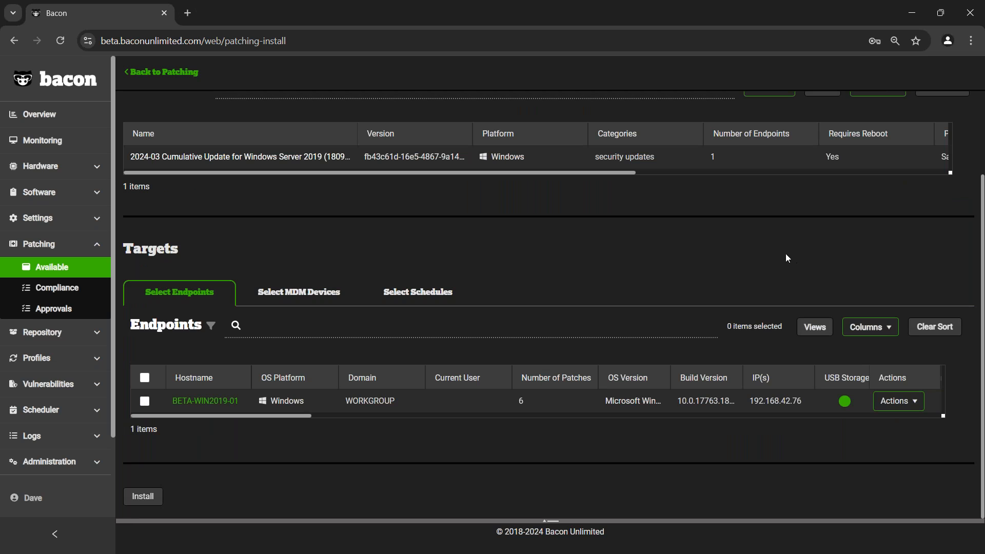
{"action": "scroll", "coordinate": [784, 256], "scroll_direction": "up", "scroll_amount": 2}
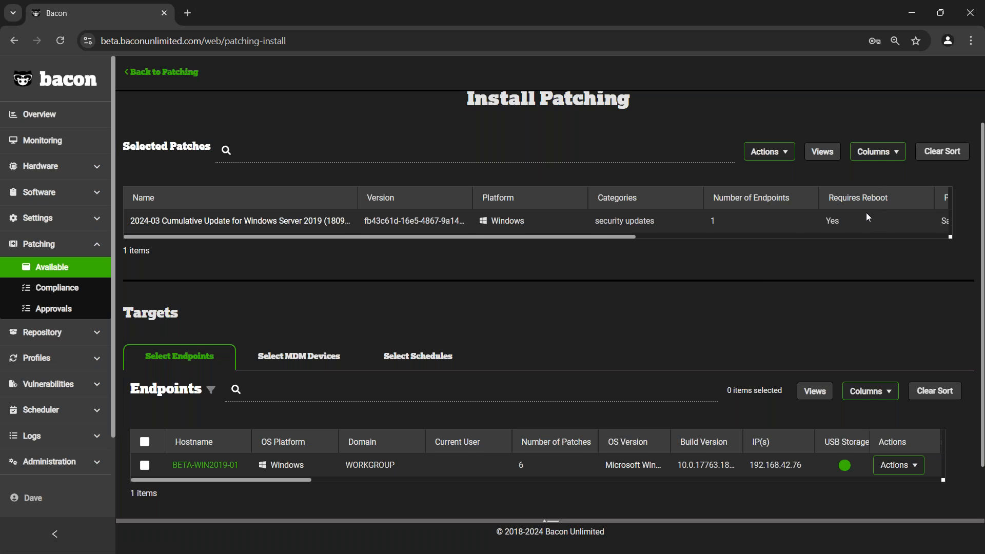
{"action": "scroll", "coordinate": [747, 325], "scroll_direction": "down", "scroll_amount": 2}
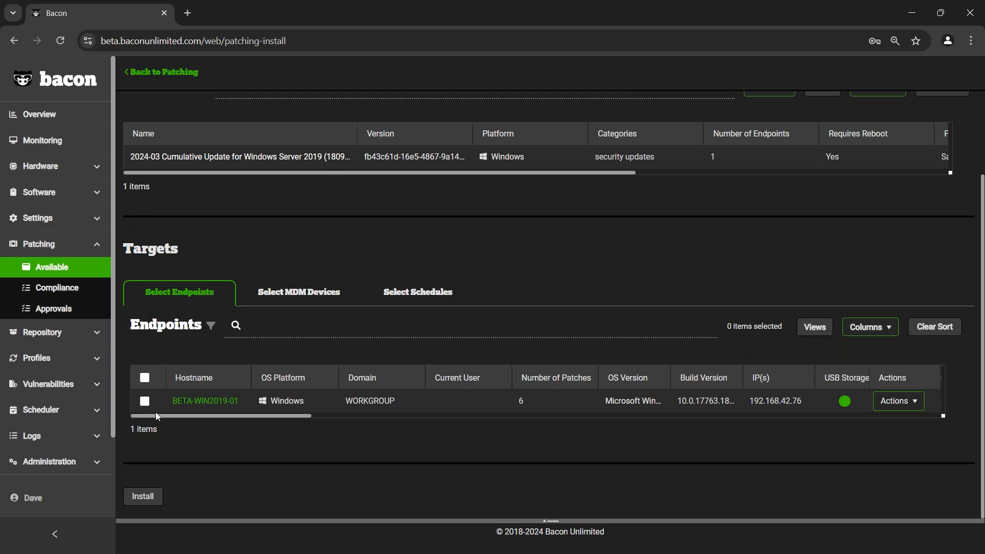
{"action": "left_click", "coordinate": [144, 400]}
{"action": "scroll", "coordinate": [520, 296], "scroll_direction": "down", "scroll_amount": 2}
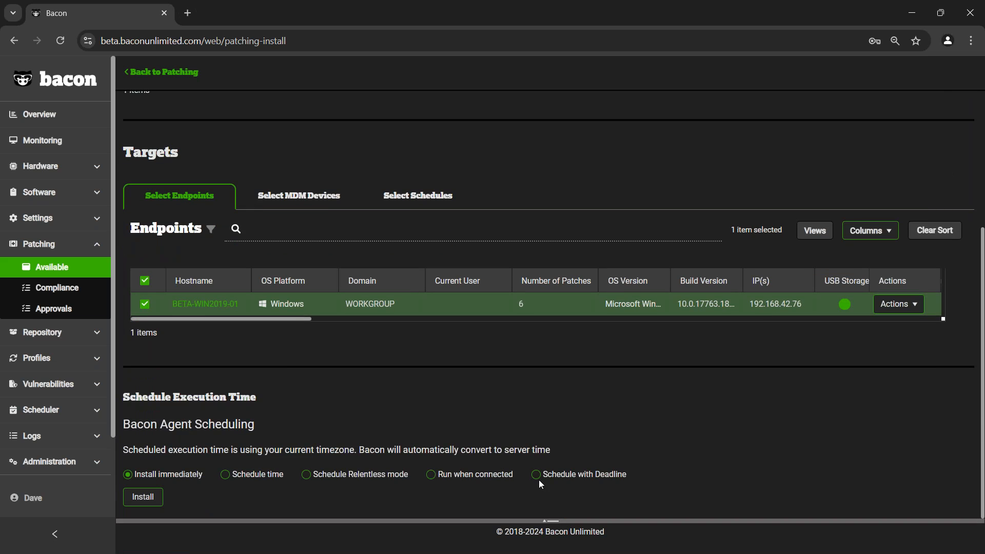
{"action": "left_click", "coordinate": [557, 481]}
{"action": "scroll", "coordinate": [621, 414], "scroll_direction": "down", "scroll_amount": 1}
{"action": "left_click", "coordinate": [269, 474]}
{"action": "left_click", "coordinate": [249, 405]}
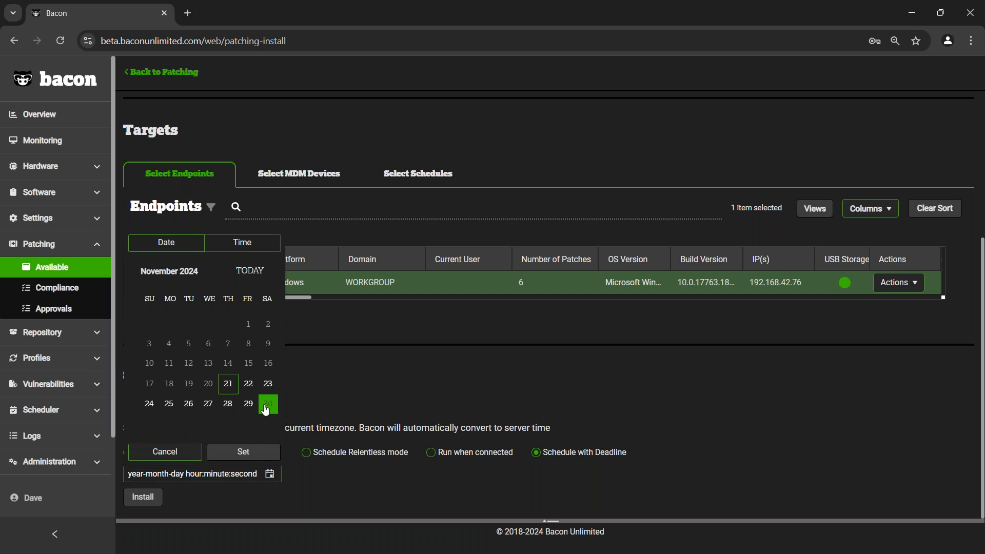
{"action": "left_click", "coordinate": [268, 404]}
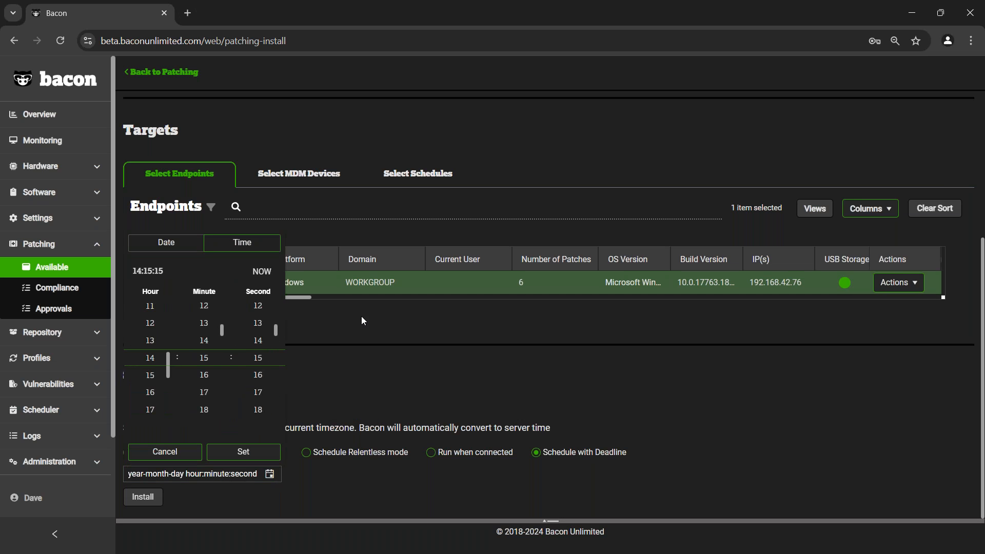
{"action": "left_click", "coordinate": [240, 454]}
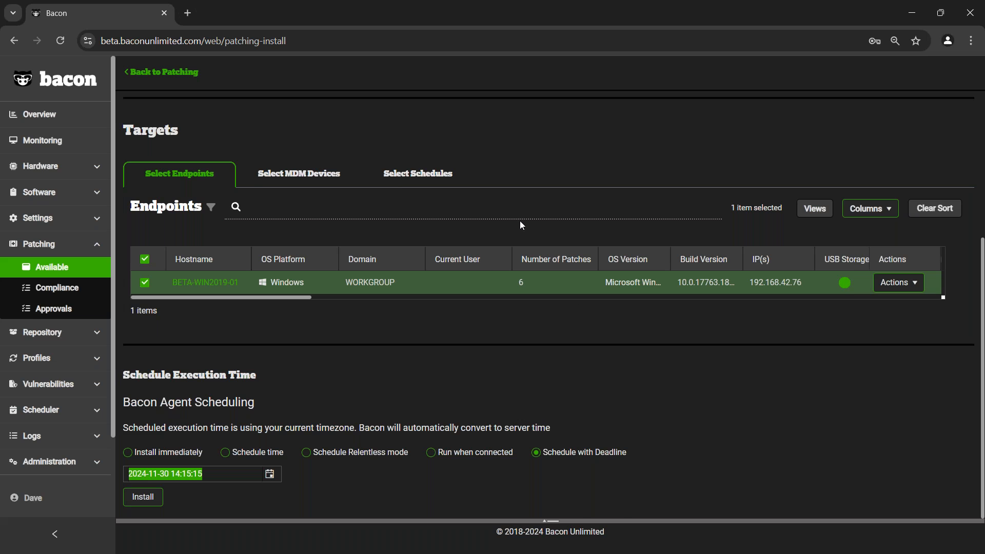
{"action": "scroll", "coordinate": [582, 268], "scroll_direction": "up", "scroll_amount": 1}
{"action": "scroll", "coordinate": [576, 273], "scroll_direction": "down", "scroll_amount": 1}
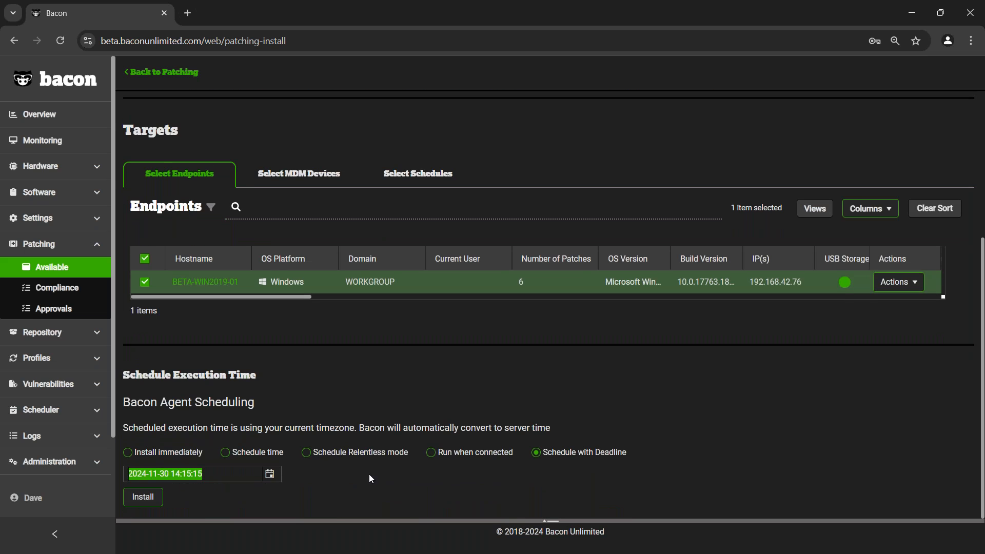
- Switch the patch scheduling to Relentless mode and review its date and reboot options
{"action": "left_click", "coordinate": [338, 463]}
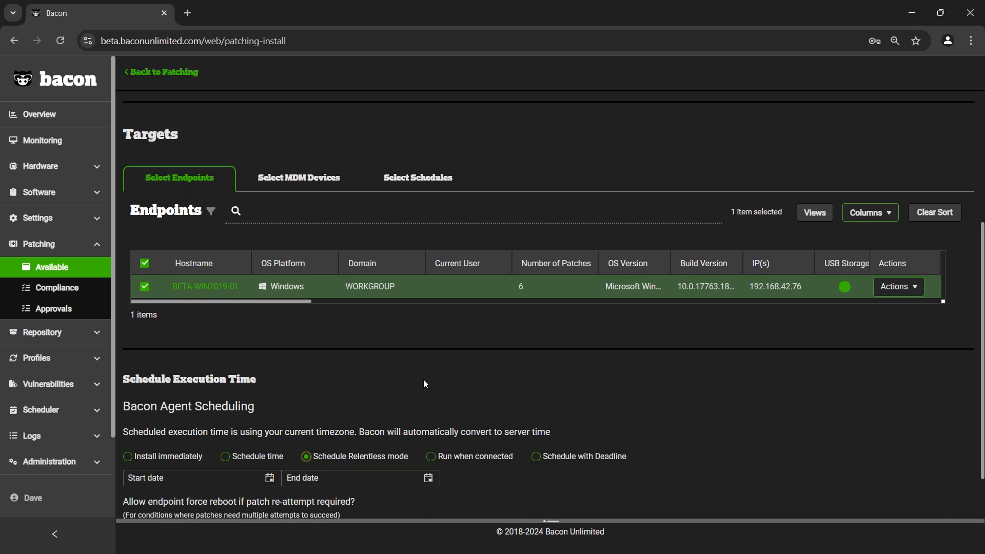
{"action": "scroll", "coordinate": [424, 379], "scroll_direction": "up", "scroll_amount": 4}
{"action": "scroll", "coordinate": [397, 288], "scroll_direction": "down", "scroll_amount": 5}
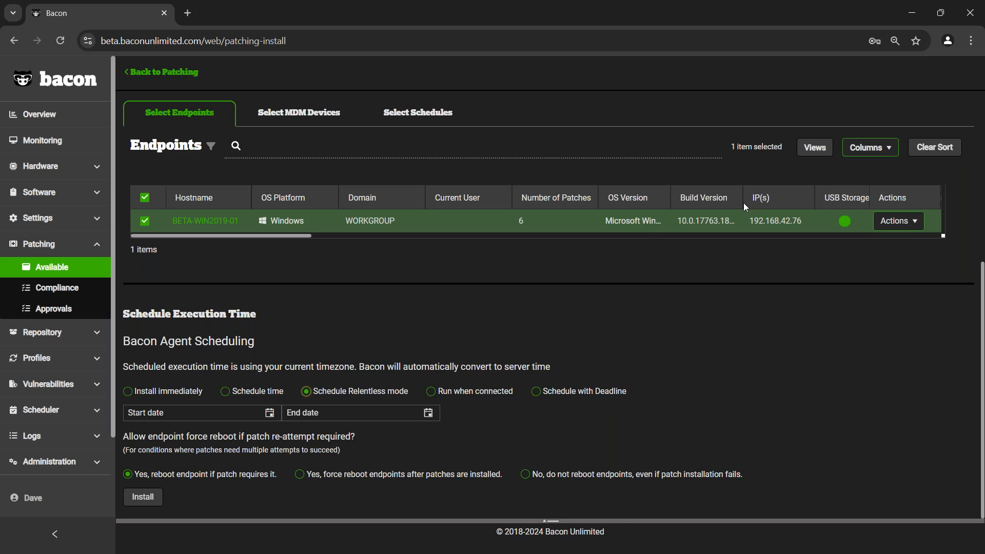
{"action": "scroll", "coordinate": [547, 269], "scroll_direction": "up", "scroll_amount": 3}
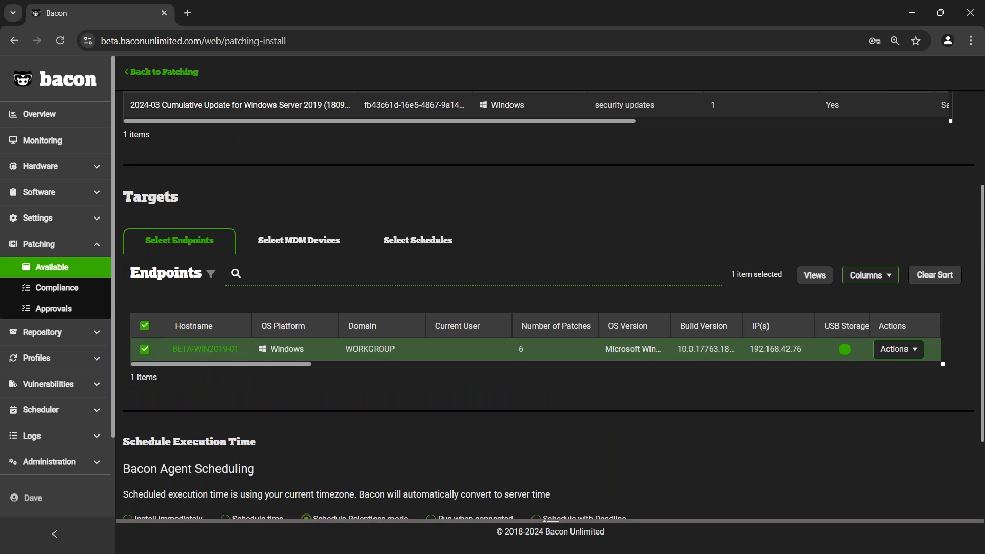
{"action": "scroll", "coordinate": [298, 233], "scroll_direction": "up", "scroll_amount": 3}
{"action": "scroll", "coordinate": [320, 239], "scroll_direction": "down", "scroll_amount": 5}
{"action": "scroll", "coordinate": [320, 240], "scroll_direction": "down", "scroll_amount": 1}
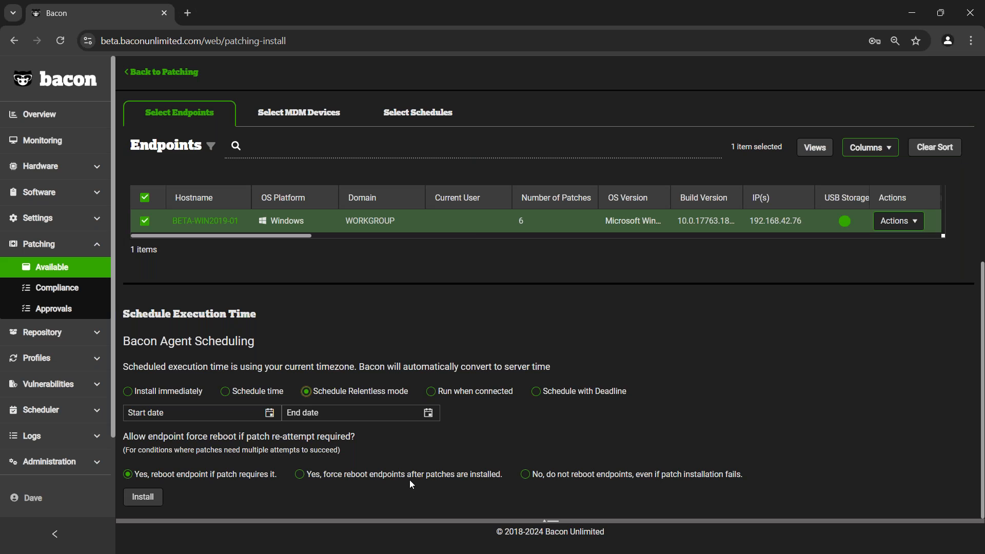
{"action": "left_click", "coordinate": [270, 422]}
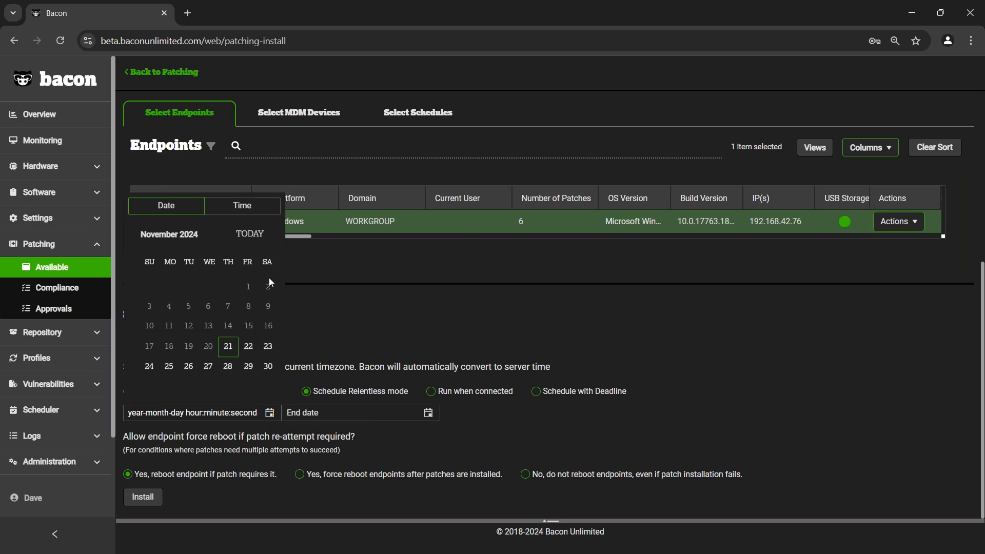
{"action": "left_click", "coordinate": [255, 331]}
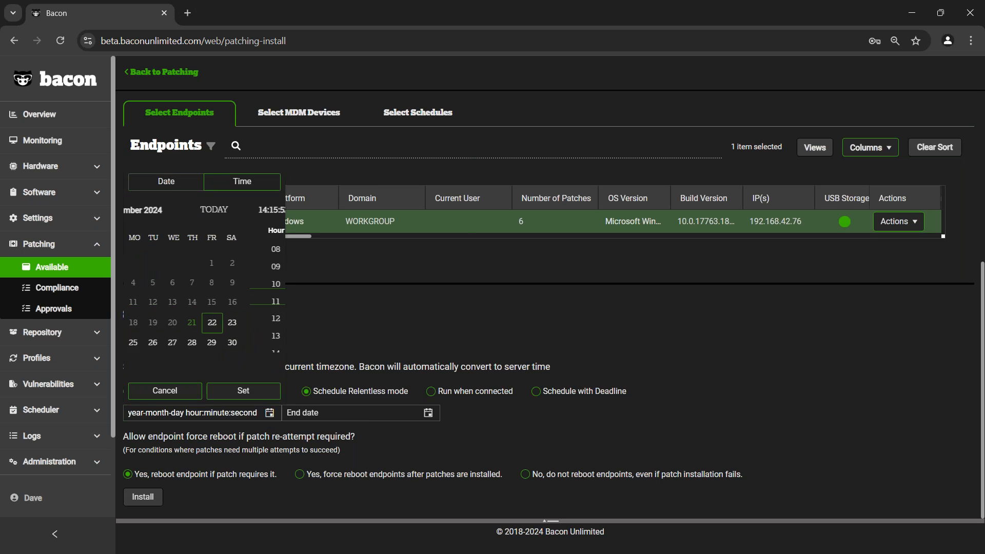
{"action": "left_click", "coordinate": [248, 395]}
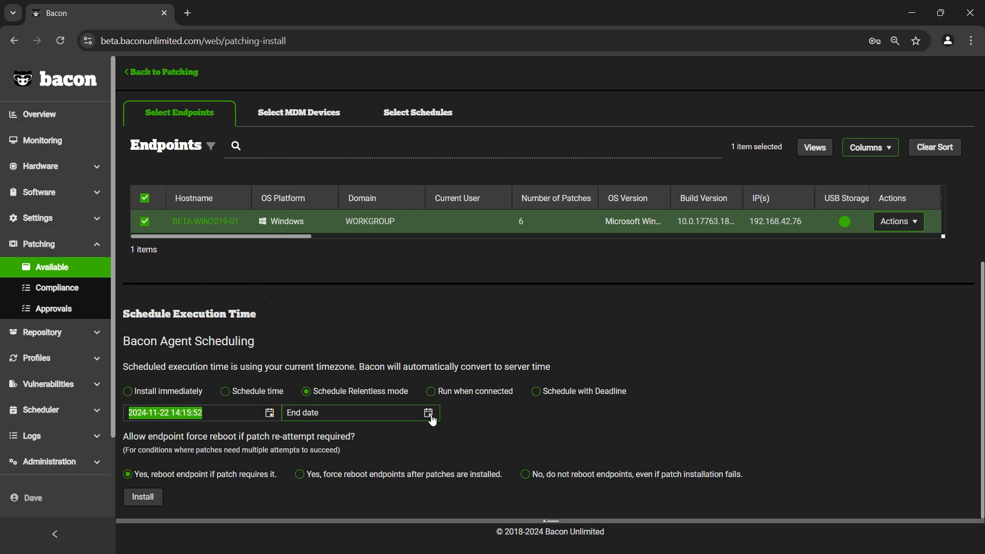
{"action": "left_click", "coordinate": [428, 413]}
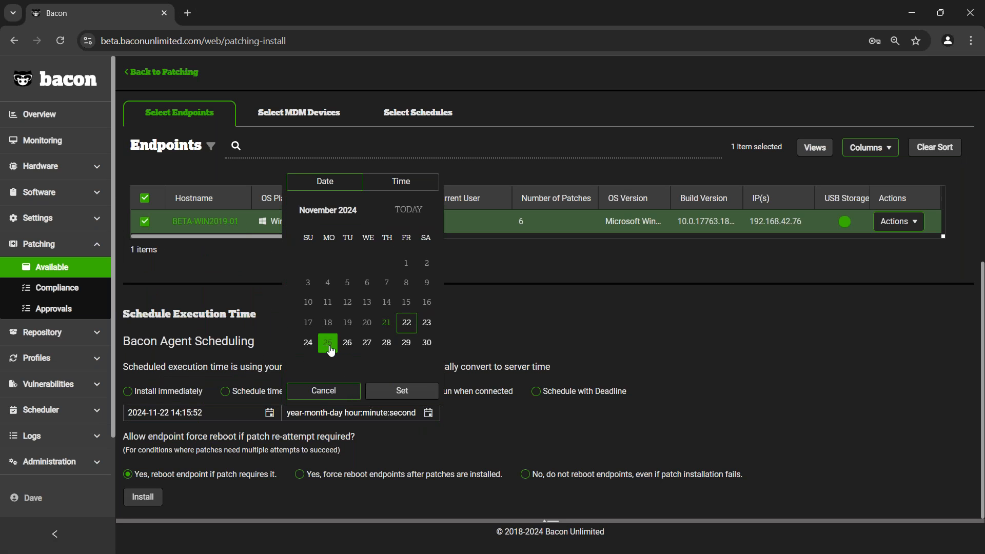
{"action": "left_click", "coordinate": [328, 343]}
{"action": "left_click", "coordinate": [402, 391]}
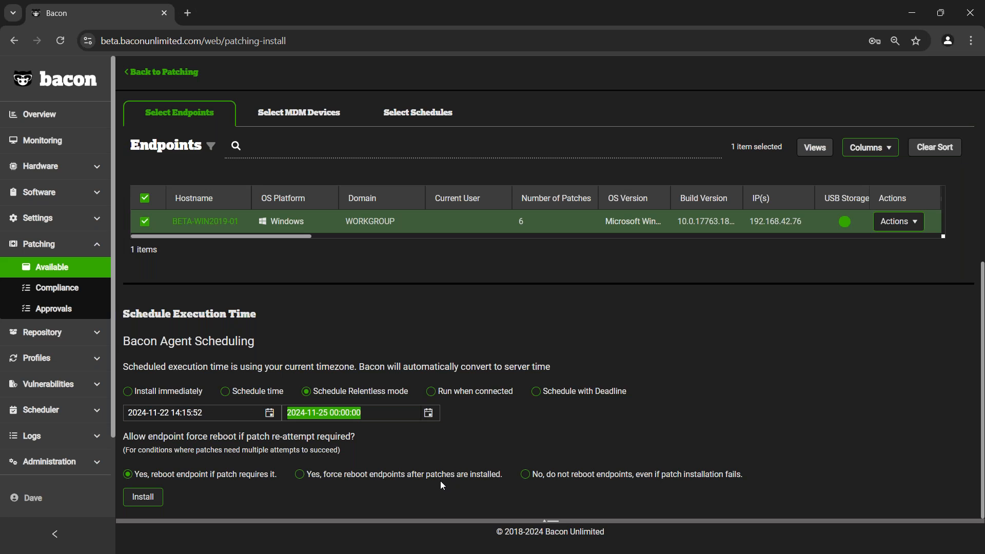
{"action": "scroll", "coordinate": [502, 399], "scroll_direction": "up", "scroll_amount": 1}
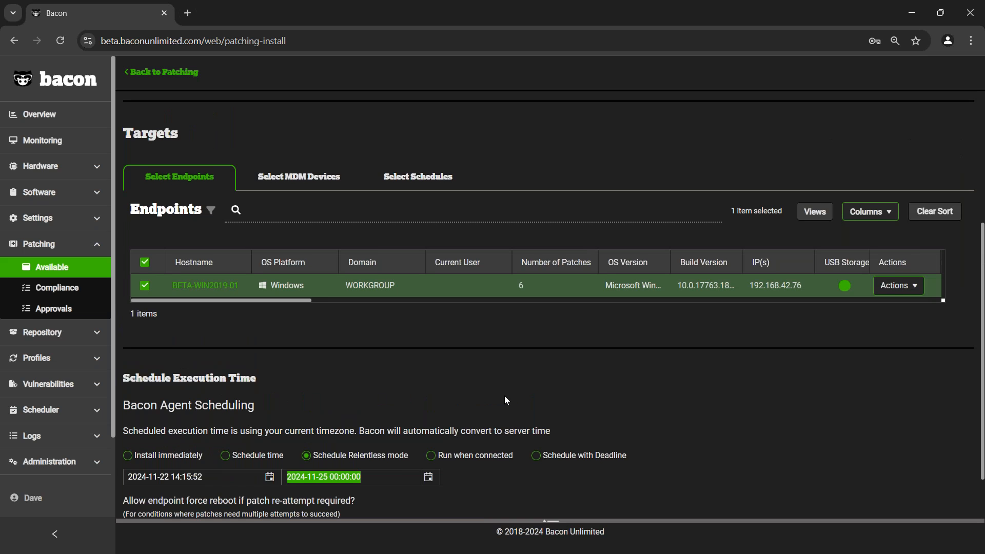
{"action": "scroll", "coordinate": [527, 400], "scroll_direction": "down", "scroll_amount": 1}
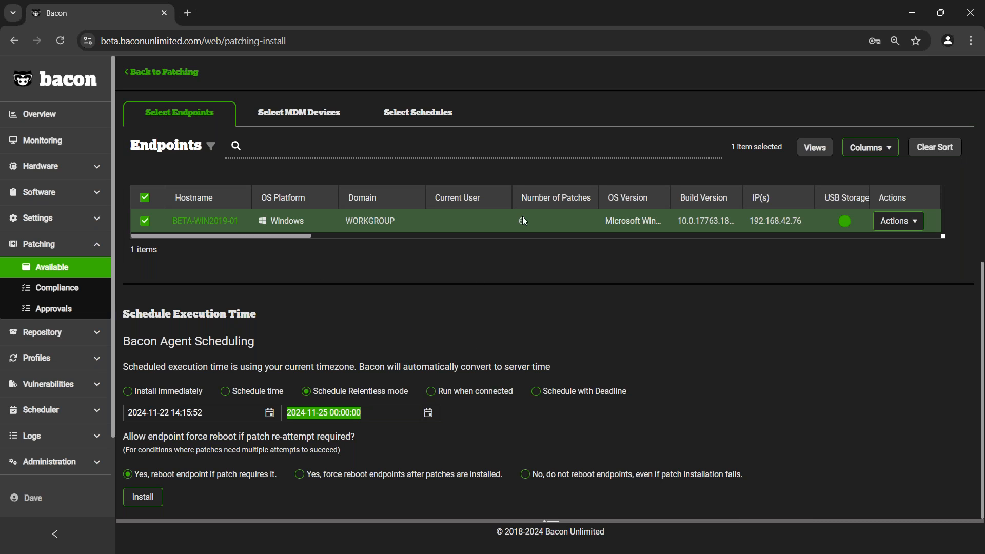
- Start a new monitoring rule with Out-of-Date Software as its monitor type
{"action": "left_click", "coordinate": [50, 141]}
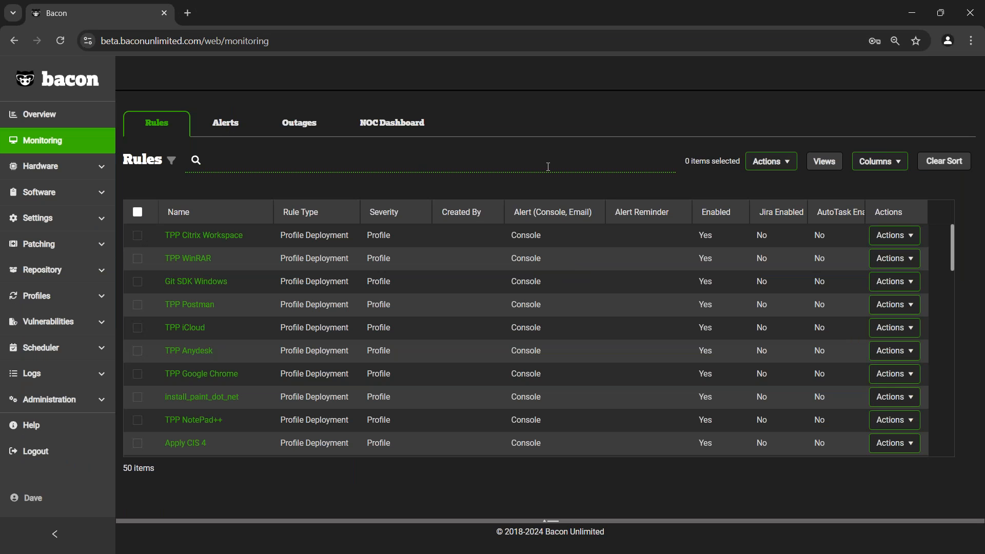
{"action": "left_click", "coordinate": [770, 162]}
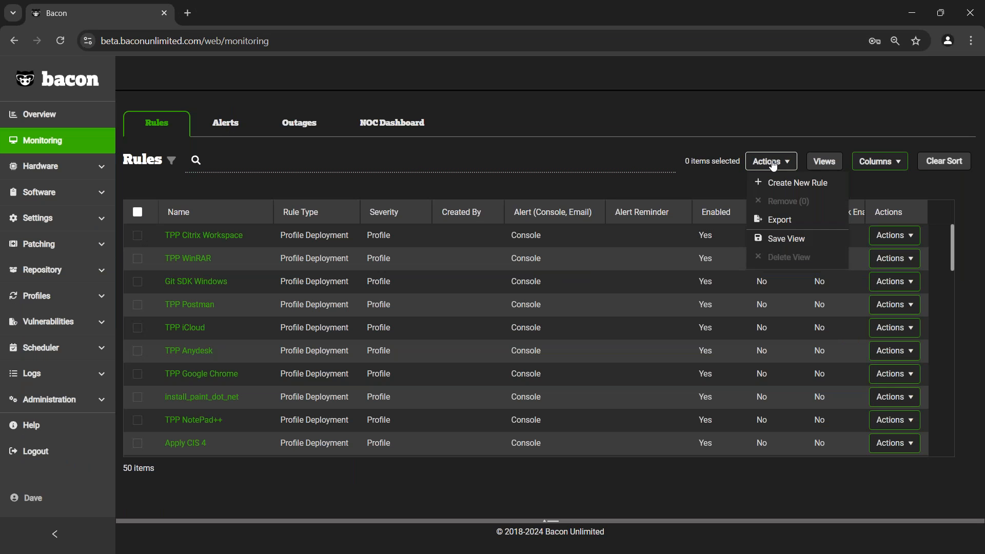
{"action": "left_click", "coordinate": [786, 185]}
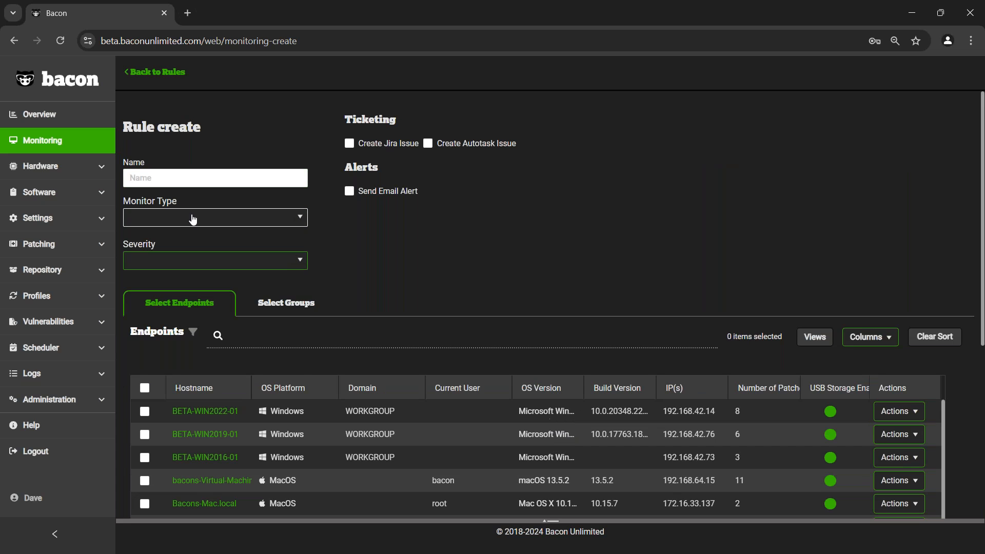
{"action": "left_click", "coordinate": [193, 220]}
{"action": "scroll", "coordinate": [213, 290], "scroll_direction": "down", "scroll_amount": 2}
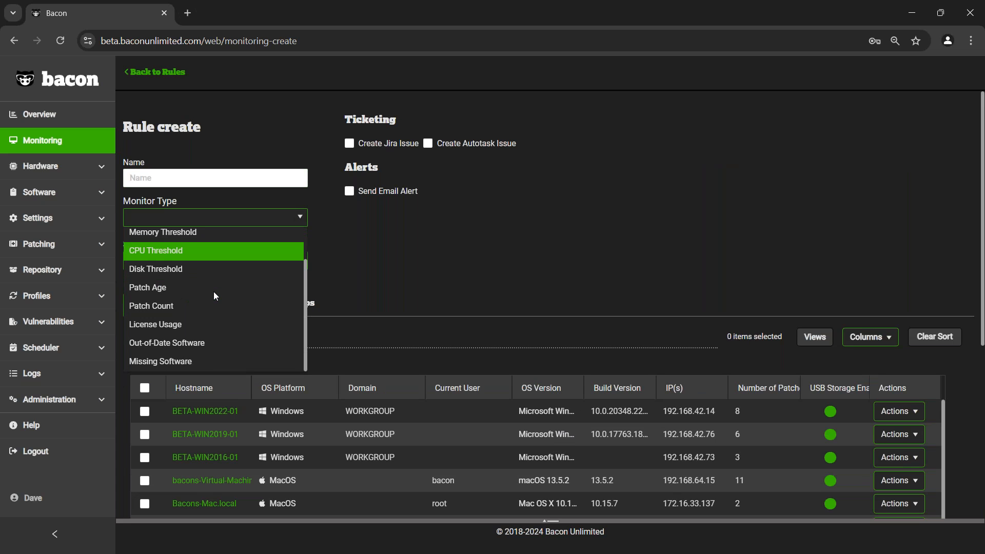
{"action": "left_click", "coordinate": [208, 346]}
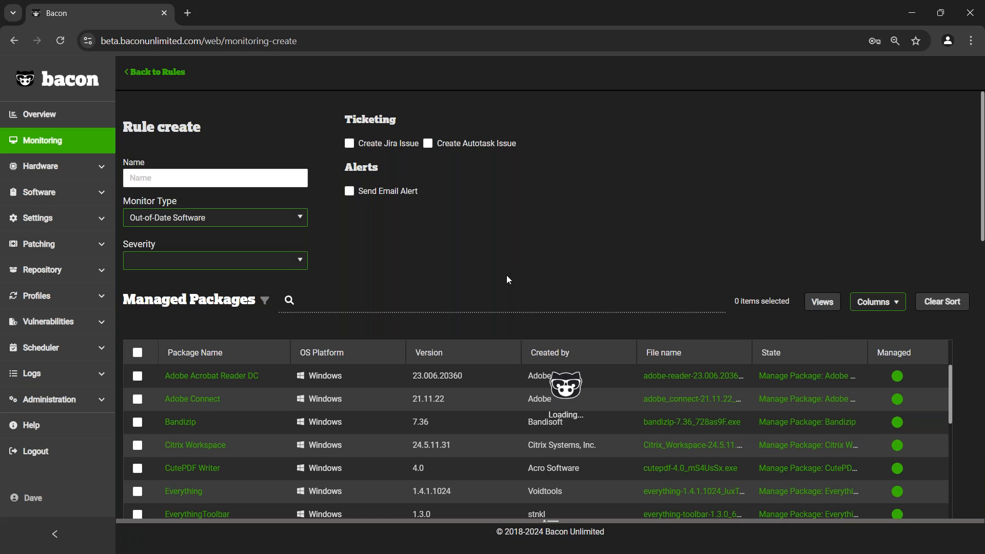
- Examine the managed packages and their versions offered for the out-of-date software rule
{"action": "scroll", "coordinate": [507, 280], "scroll_direction": "down", "scroll_amount": 8}
{"action": "scroll", "coordinate": [533, 301], "scroll_direction": "up", "scroll_amount": 4}
{"action": "scroll", "coordinate": [496, 281], "scroll_direction": "up", "scroll_amount": 2}
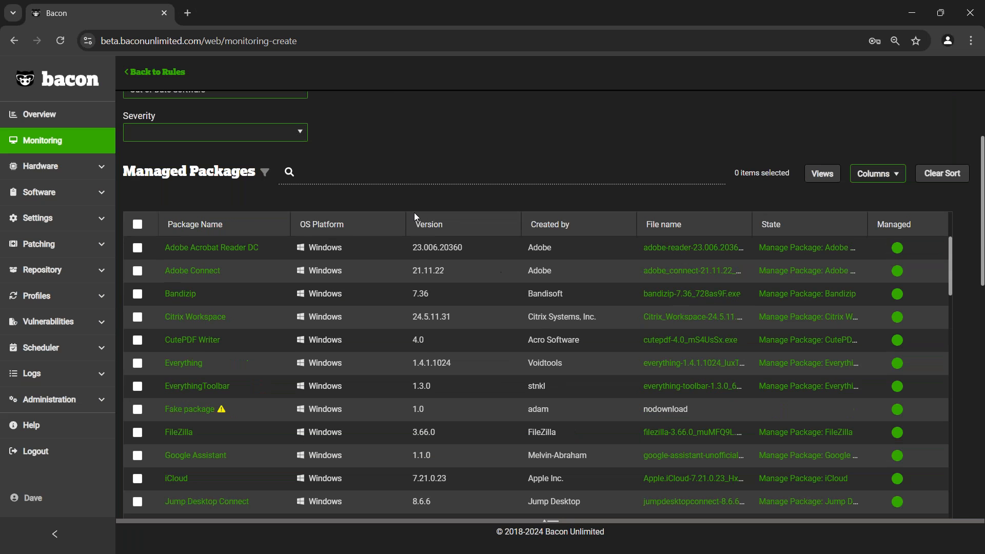
{"action": "scroll", "coordinate": [365, 260], "scroll_direction": "down", "scroll_amount": 3}
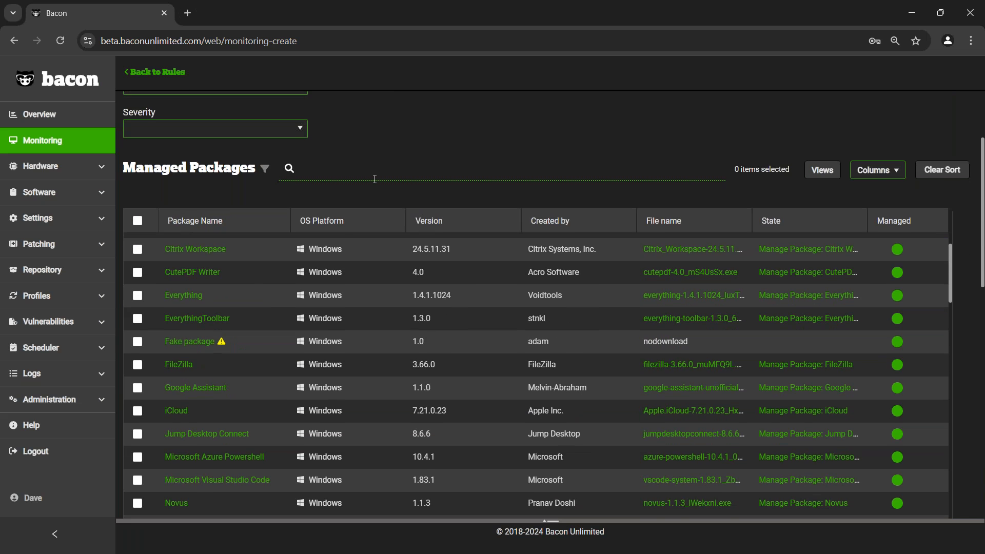
{"action": "scroll", "coordinate": [281, 436], "scroll_direction": "down", "scroll_amount": 4}
{"action": "scroll", "coordinate": [282, 435], "scroll_direction": "down", "scroll_amount": 2}
{"action": "scroll", "coordinate": [558, 505], "scroll_direction": "up", "scroll_amount": 2}
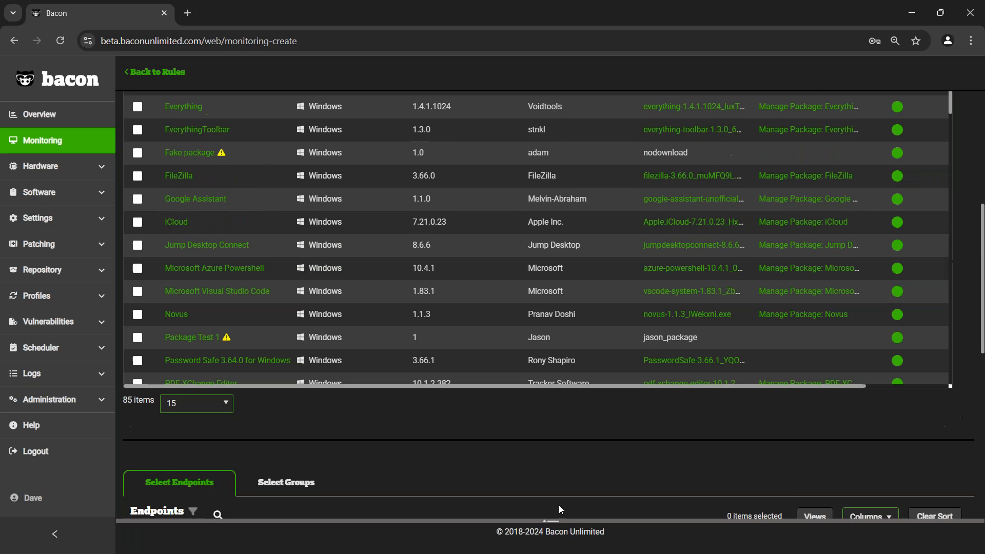
{"action": "scroll", "coordinate": [550, 503], "scroll_direction": "up", "scroll_amount": 1}
{"action": "scroll", "coordinate": [550, 503], "scroll_direction": "up", "scroll_amount": 2}
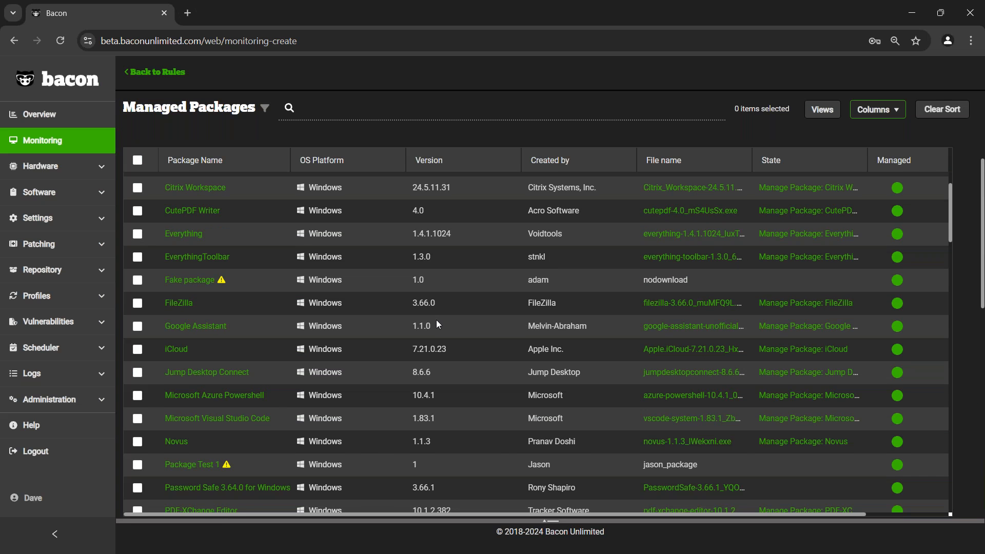
{"action": "scroll", "coordinate": [436, 319], "scroll_direction": "down", "scroll_amount": 4}
{"action": "scroll", "coordinate": [410, 320], "scroll_direction": "down", "scroll_amount": 4}
{"action": "scroll", "coordinate": [360, 333], "scroll_direction": "down", "scroll_amount": 2}
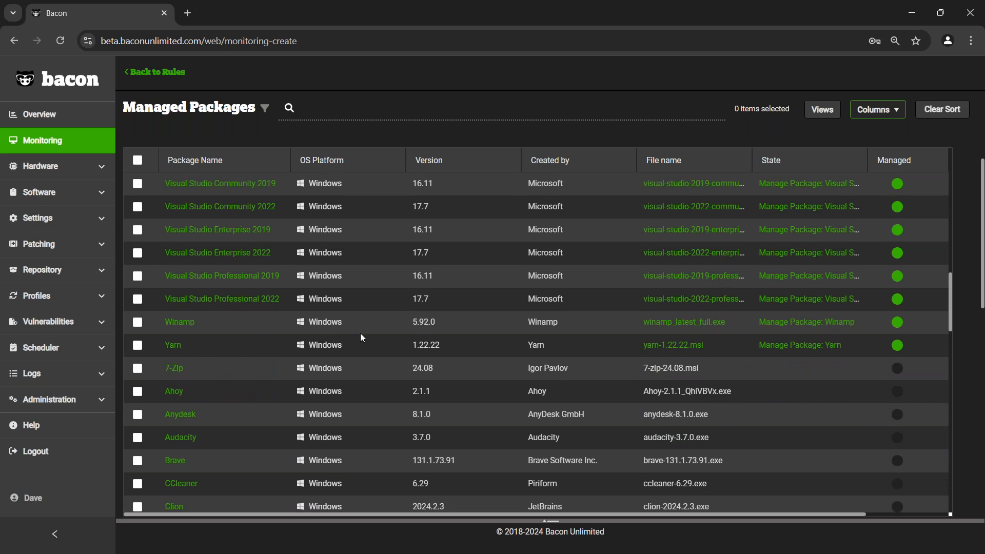
{"action": "scroll", "coordinate": [364, 328], "scroll_direction": "down", "scroll_amount": 3}
{"action": "scroll", "coordinate": [146, 514], "scroll_direction": "down", "scroll_amount": 2}
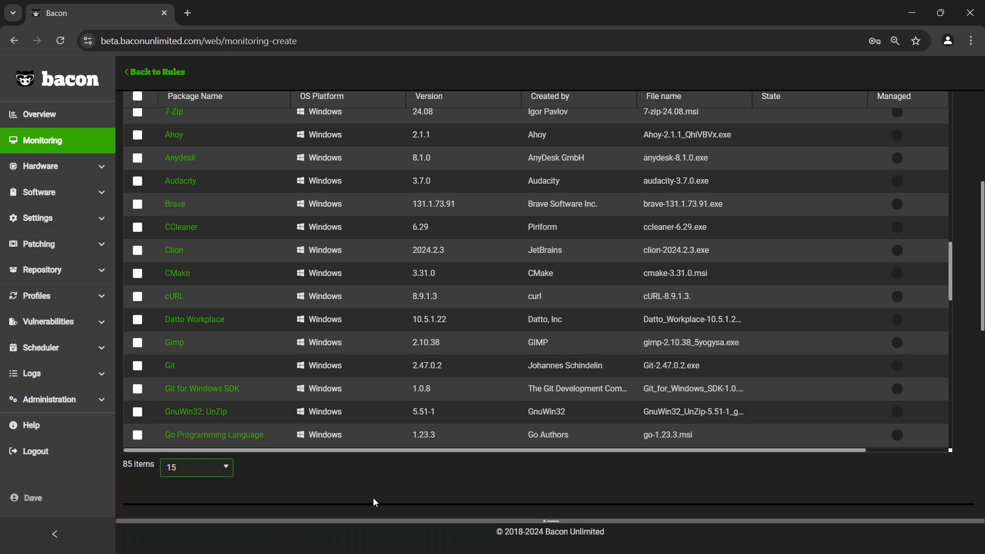
{"action": "scroll", "coordinate": [373, 498], "scroll_direction": "up", "scroll_amount": 2}
{"action": "scroll", "coordinate": [410, 218], "scroll_direction": "down", "scroll_amount": 4}
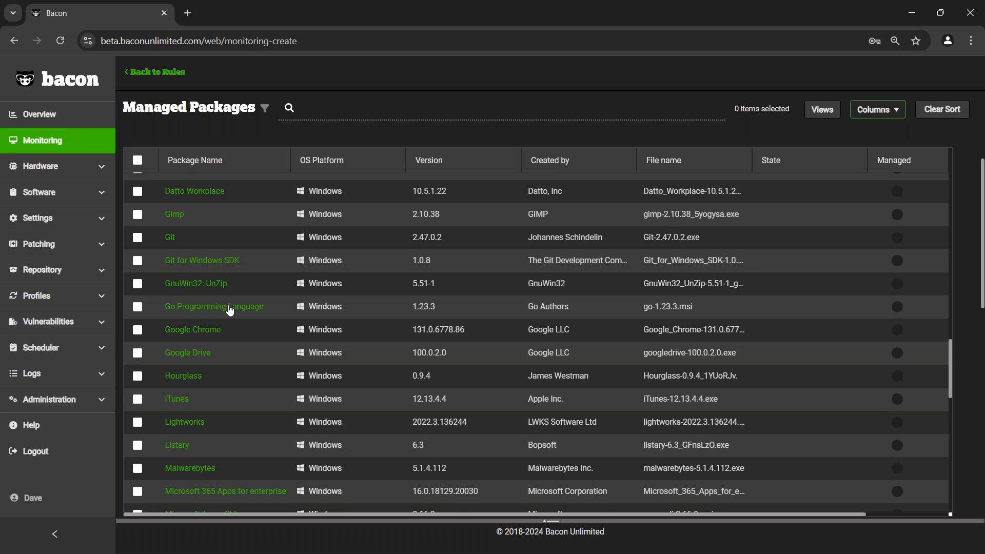
- Choose the Google Chrome package for the out-of-date software rule
{"action": "scroll", "coordinate": [240, 316], "scroll_direction": "down", "scroll_amount": 4}
{"action": "scroll", "coordinate": [241, 315], "scroll_direction": "up", "scroll_amount": 3}
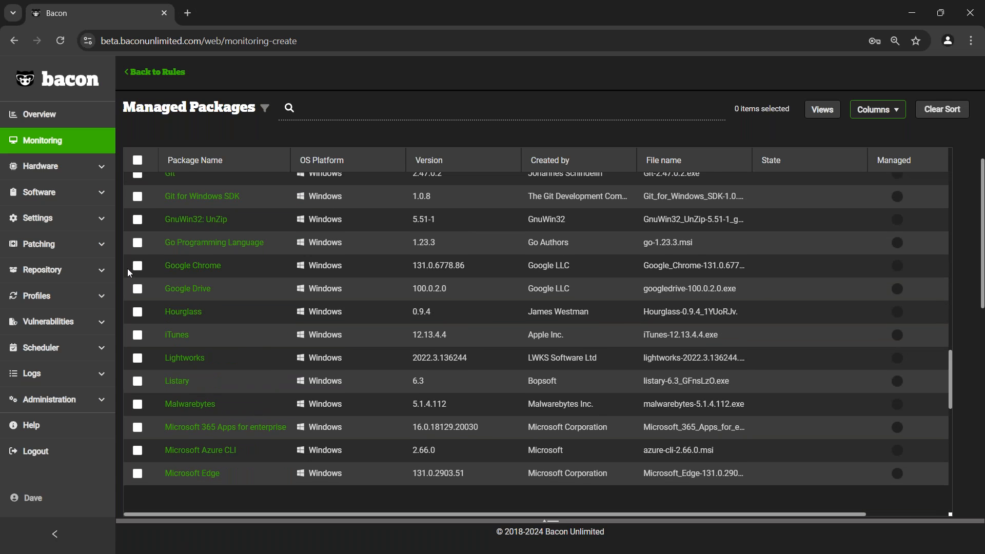
{"action": "left_click", "coordinate": [138, 265]}
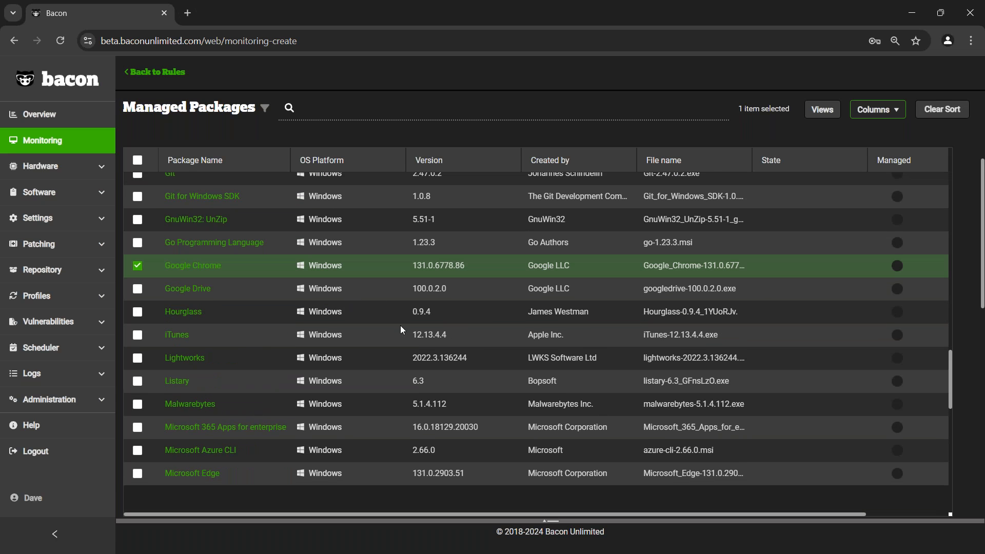
- Look through the remaining managed packages down to Zoom and open the vulnerability Remediator
{"action": "scroll", "coordinate": [372, 398], "scroll_direction": "down", "scroll_amount": 5}
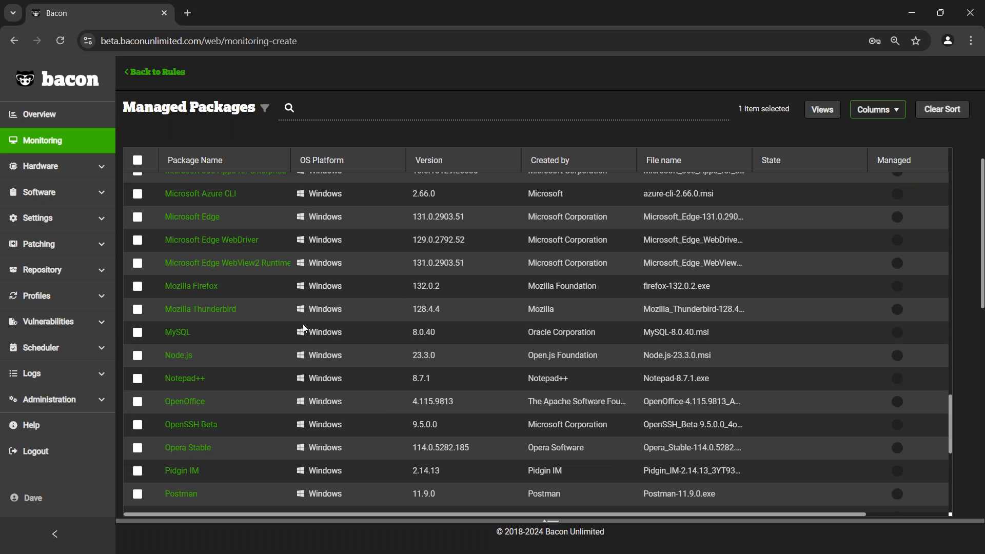
{"action": "scroll", "coordinate": [167, 382], "scroll_direction": "down", "scroll_amount": 3}
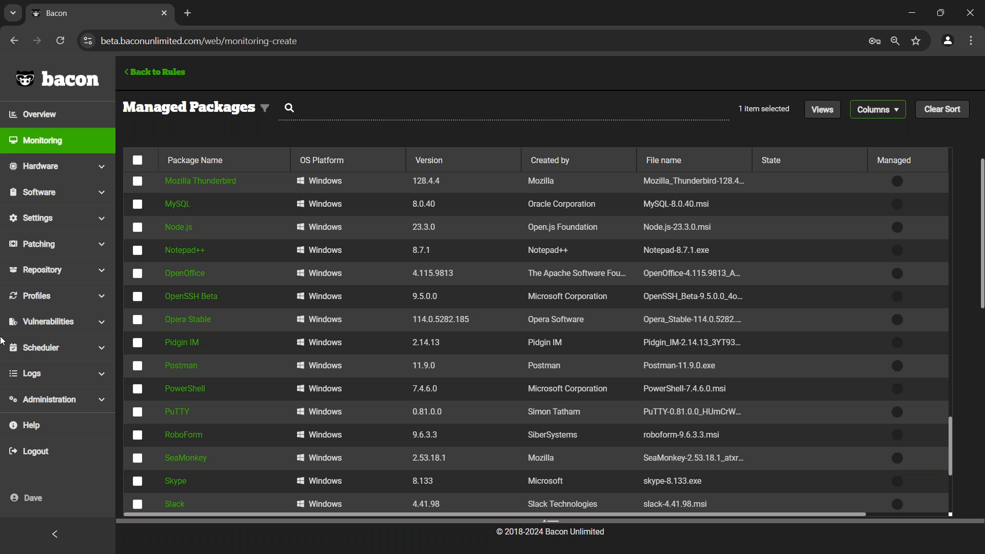
{"action": "scroll", "coordinate": [393, 340], "scroll_direction": "down", "scroll_amount": 4}
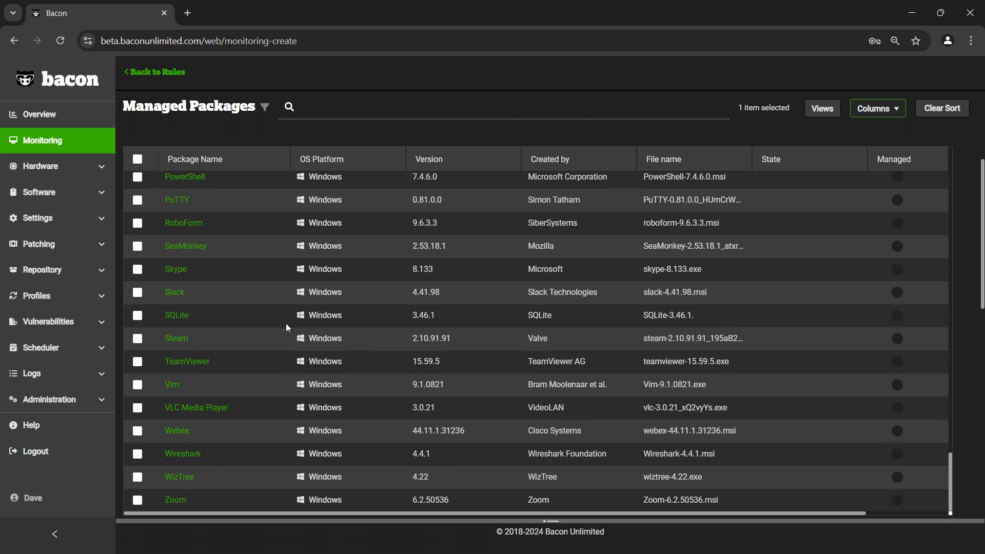
{"action": "scroll", "coordinate": [286, 324], "scroll_direction": "down", "scroll_amount": 3}
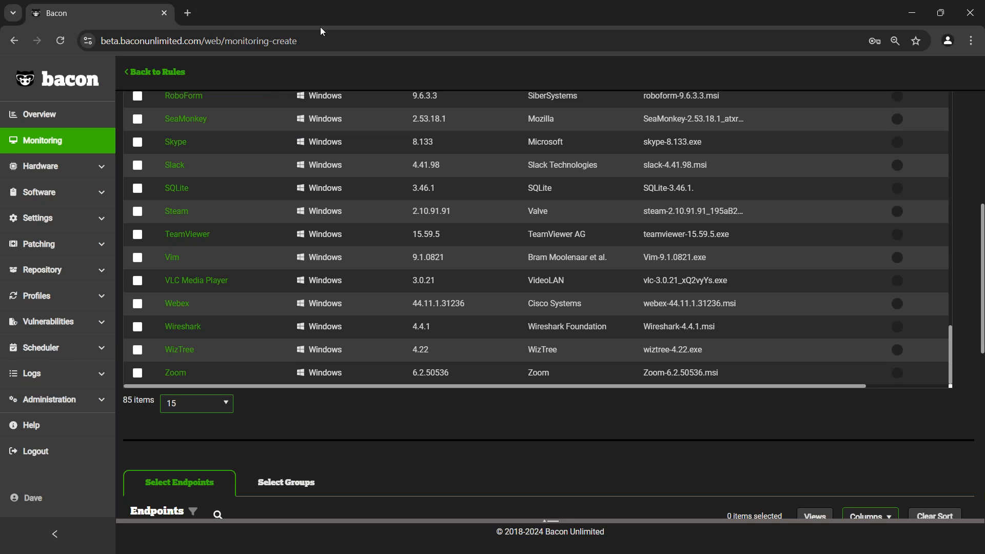
{"action": "left_click", "coordinate": [63, 328]}
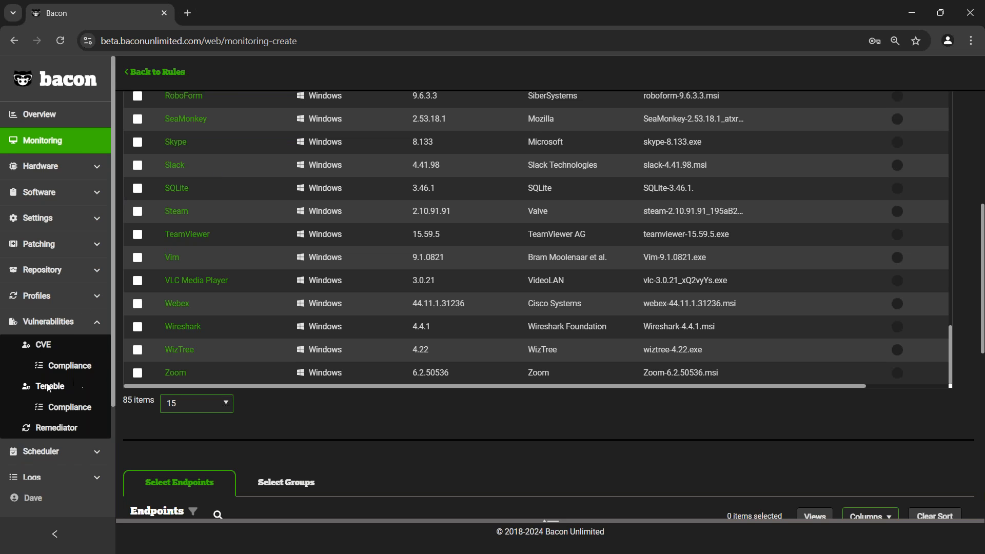
{"action": "left_click", "coordinate": [64, 431]}
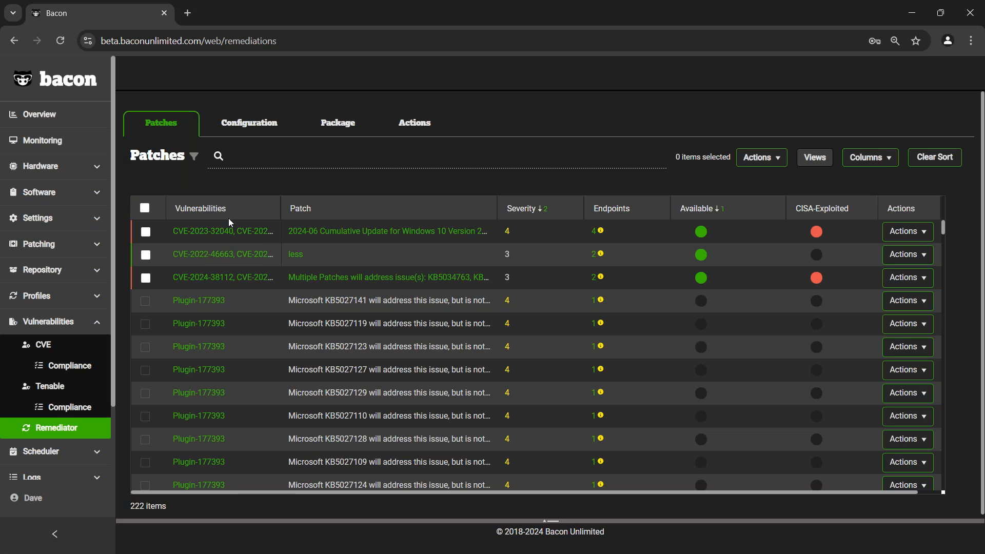
- Start installing the 2024-06 Cumulative Update for Windows 10 from the patch remediations and select TestTPP as its target endpoint
{"action": "left_click", "coordinate": [271, 160]}
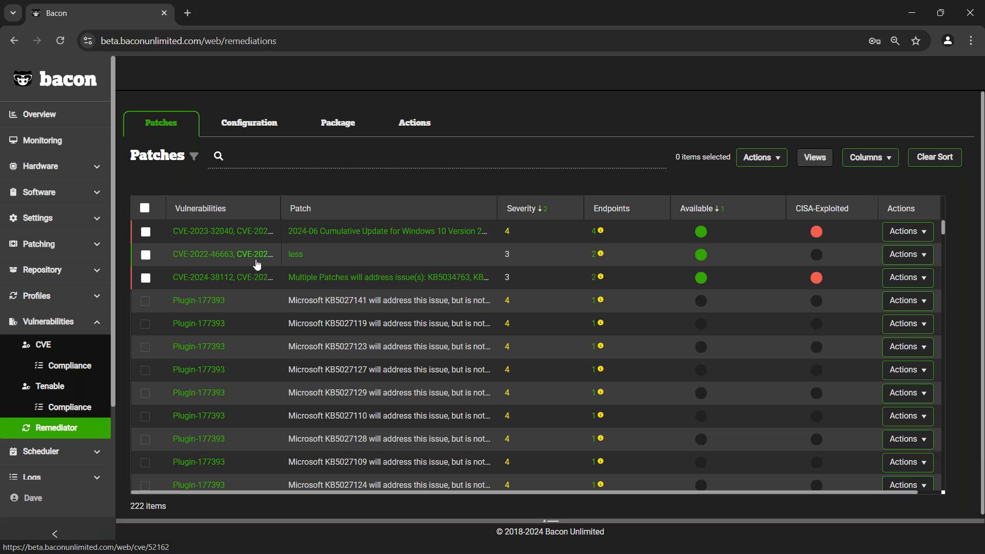
{"action": "left_click", "coordinate": [911, 232]}
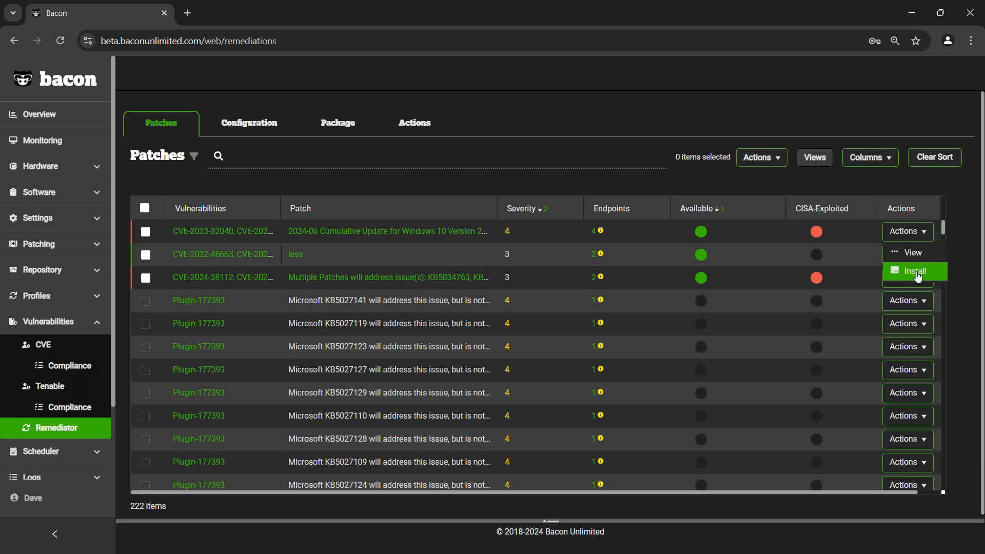
{"action": "left_click", "coordinate": [918, 277]}
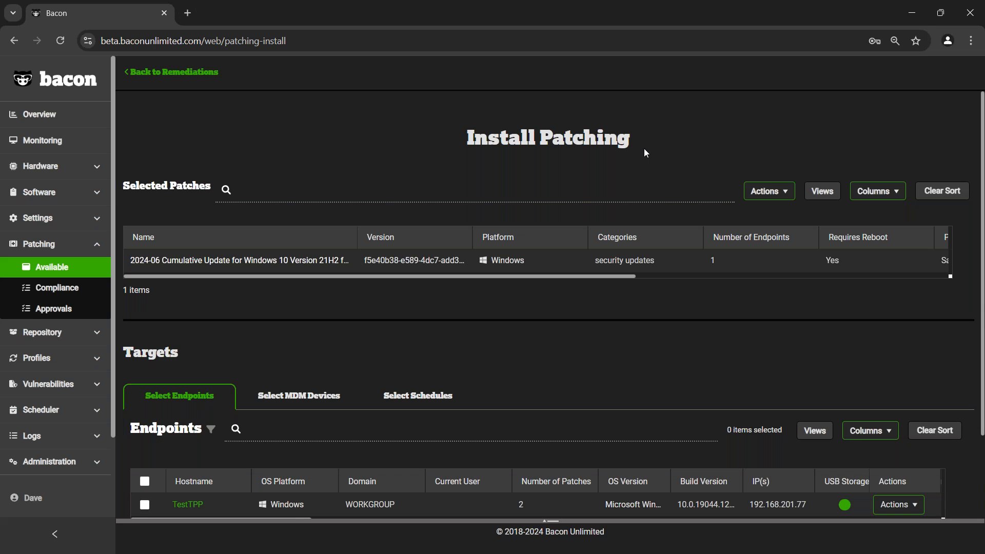
{"action": "scroll", "coordinate": [654, 263], "scroll_direction": "down", "scroll_amount": 2}
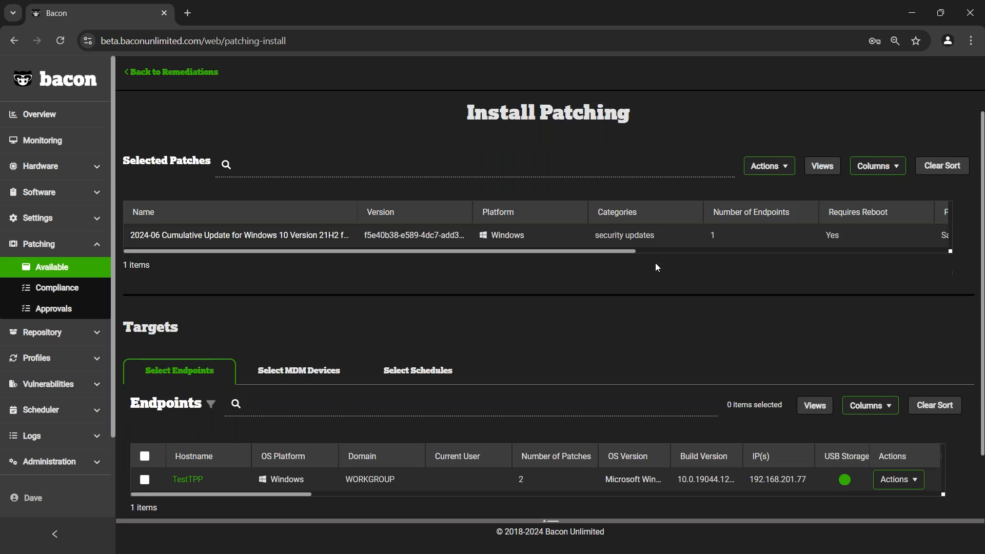
{"action": "left_click", "coordinate": [144, 402]}
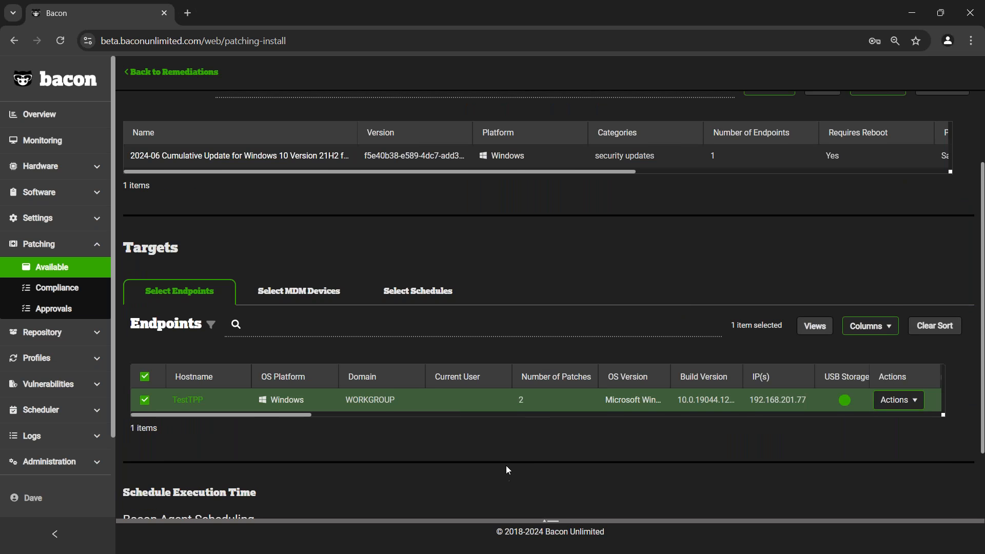
- Choose Schedule with Deadline for the patch, open its date and time picker, and return to the remediations without installing
{"action": "scroll", "coordinate": [506, 466], "scroll_direction": "down", "scroll_amount": 2}
{"action": "left_click", "coordinate": [564, 480]}
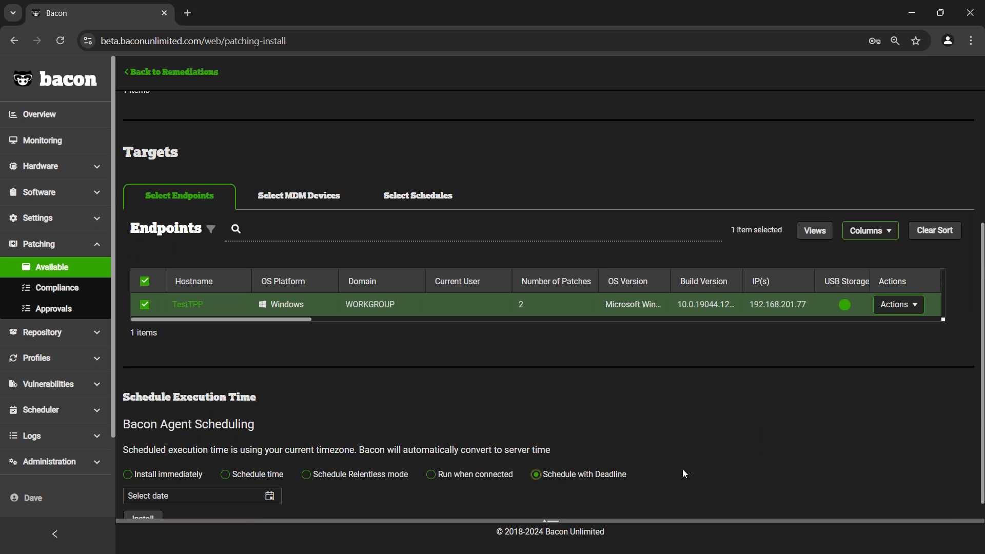
{"action": "scroll", "coordinate": [683, 469], "scroll_direction": "down", "scroll_amount": 1}
{"action": "left_click", "coordinate": [270, 474]}
{"action": "left_click", "coordinate": [273, 406]}
{"action": "scroll", "coordinate": [254, 107], "scroll_direction": "up", "scroll_amount": 4}
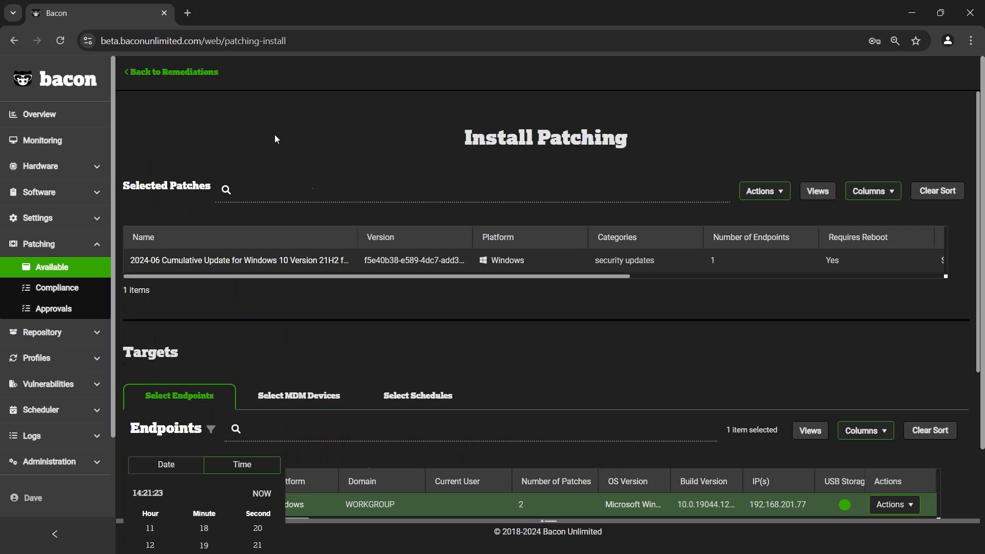
{"action": "left_click", "coordinate": [215, 72]}
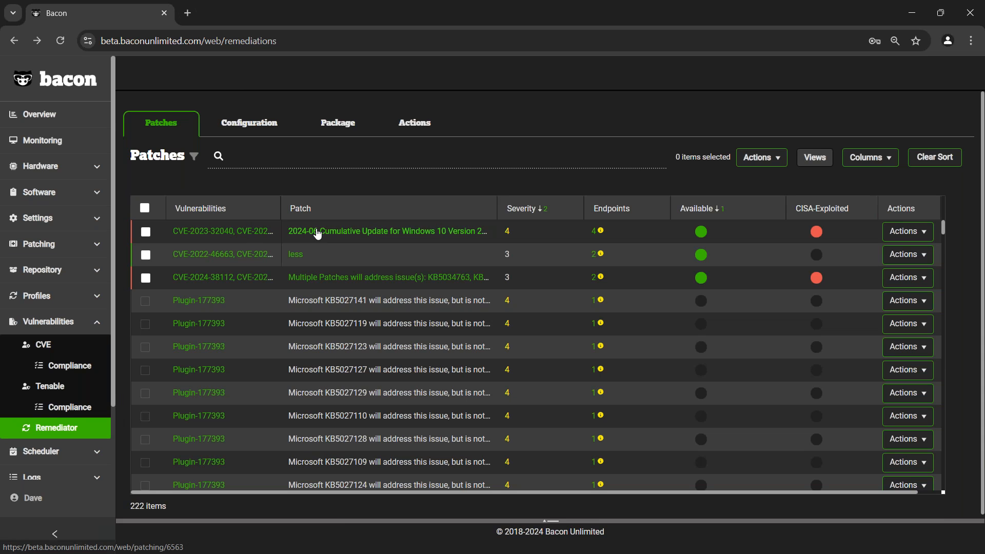
- Open the Disable AlwaysInstallElevated in Windows configuration state and examine the registry path, value name and data in its code
{"action": "left_click", "coordinate": [258, 131]}
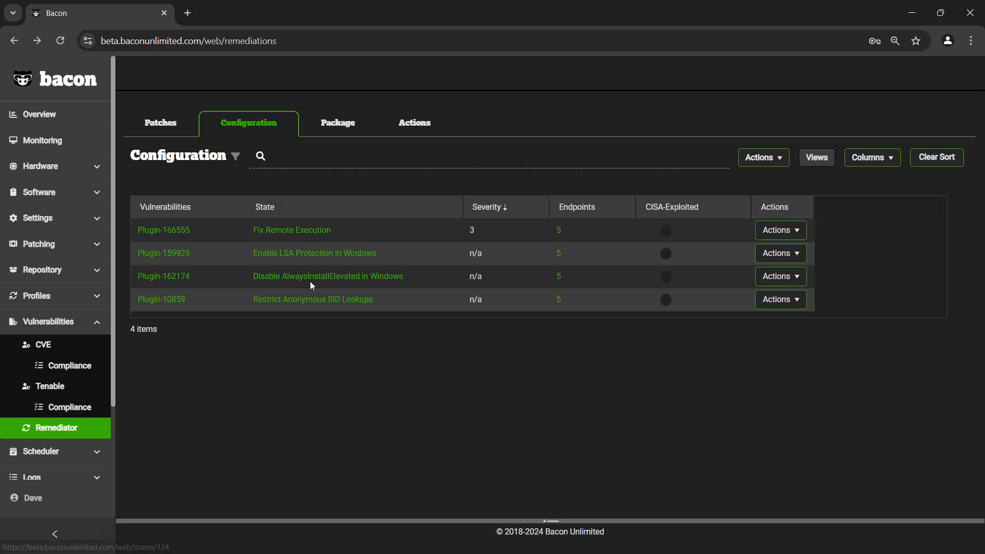
{"action": "left_click", "coordinate": [366, 280]}
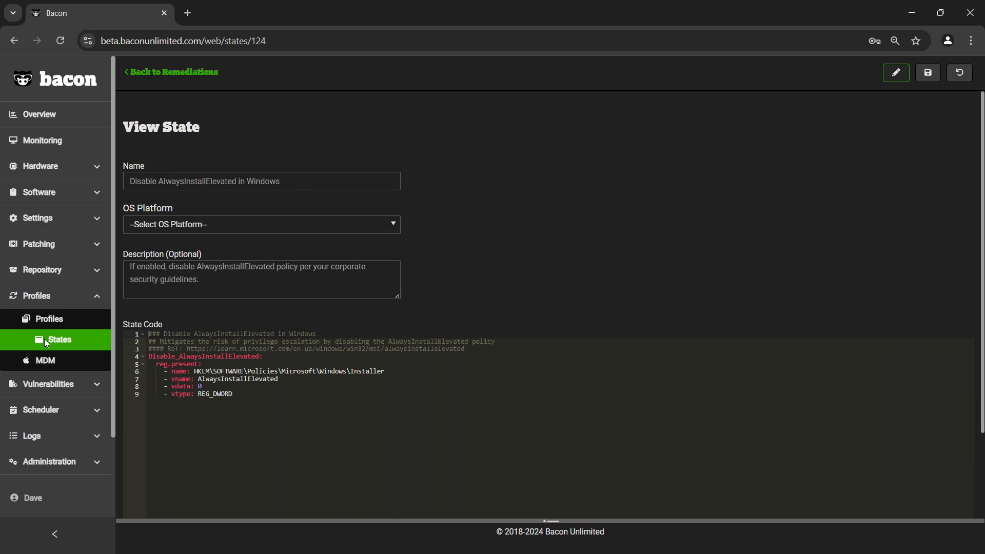
{"action": "scroll", "coordinate": [397, 420], "scroll_direction": "down", "scroll_amount": 1}
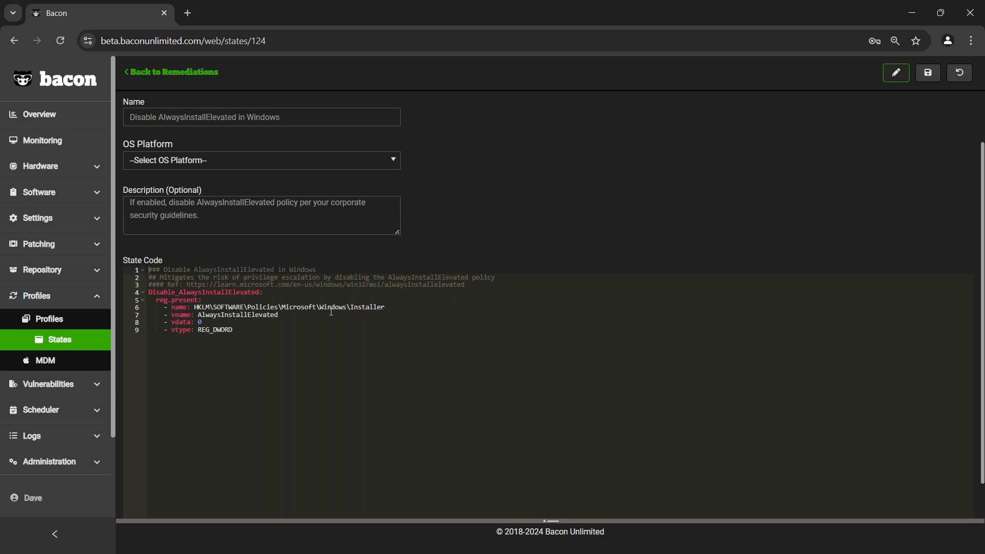
{"action": "left_click_drag", "start_coordinate": [411, 310], "coordinate": [217, 306]}
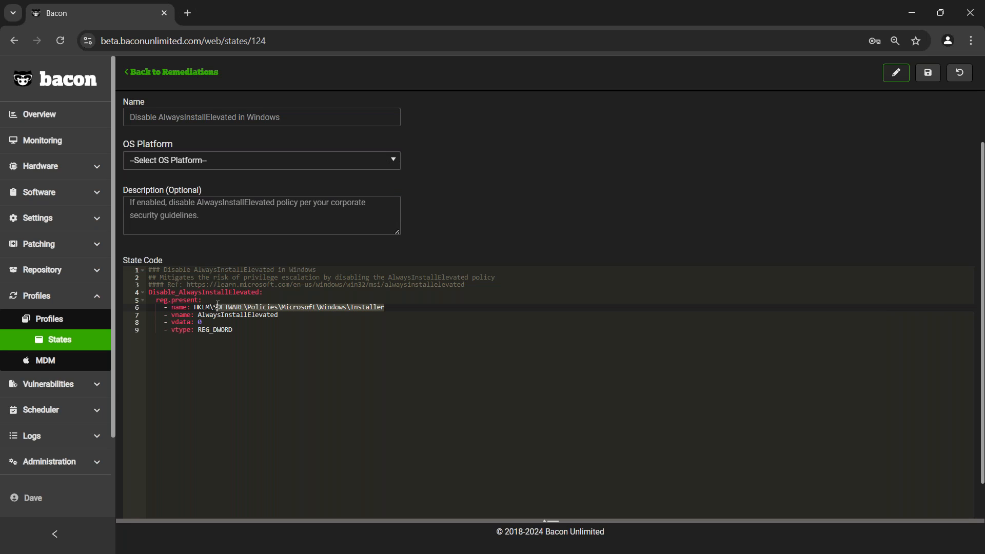
{"action": "left_click_drag", "start_coordinate": [282, 313], "coordinate": [224, 309]}
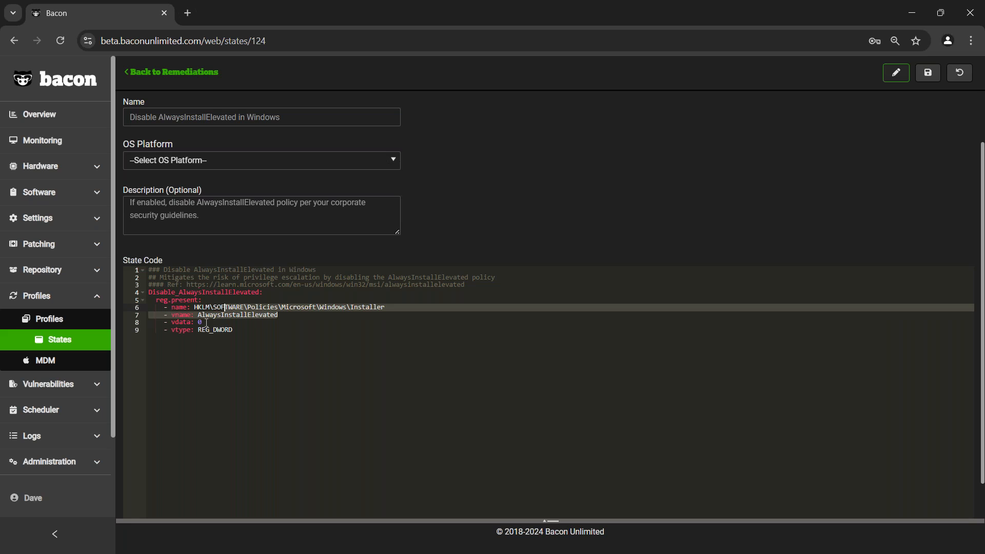
{"action": "left_click", "coordinate": [207, 322]}
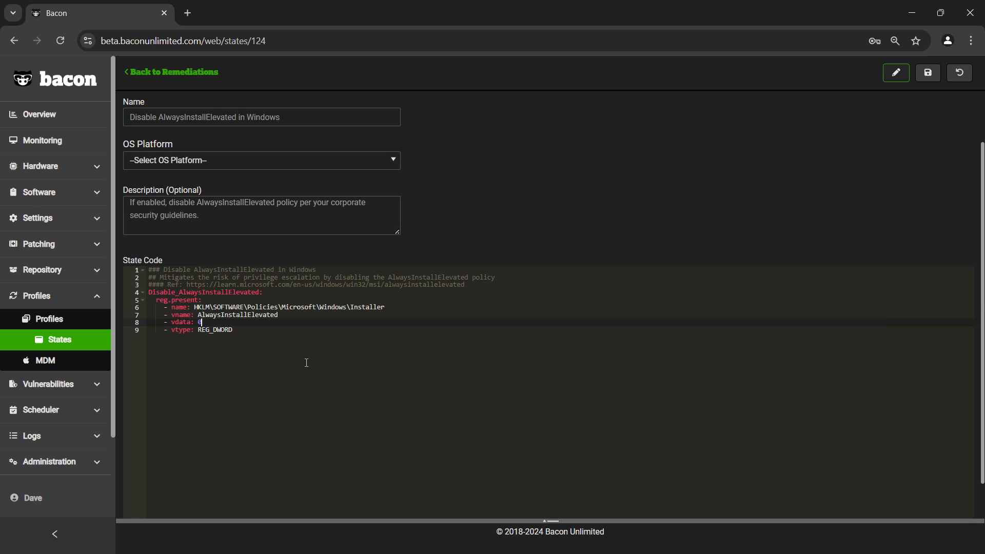
- Check the actions offered for the Disable AlwaysInstallElevated remediation and switch to the package remediations
{"action": "left_click", "coordinate": [159, 73]}
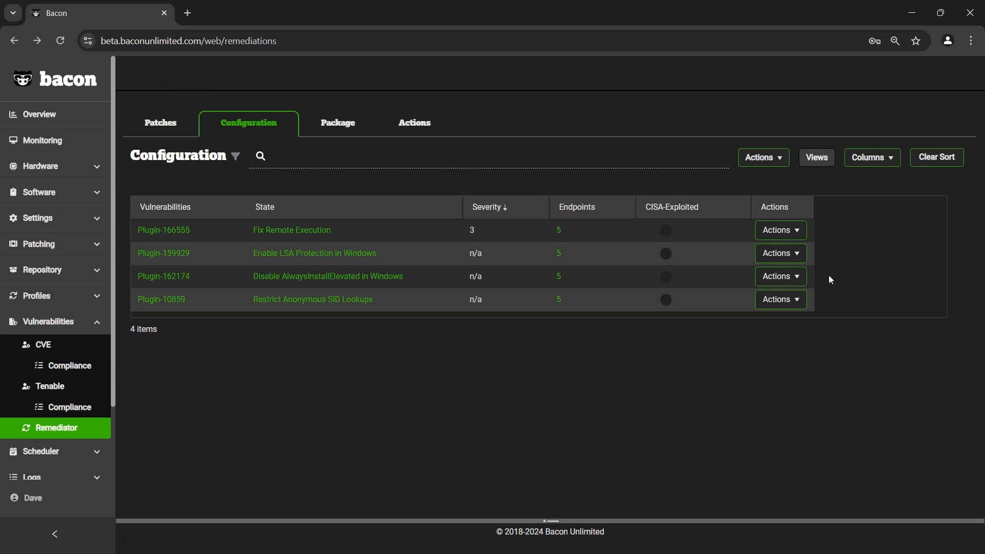
{"action": "left_click", "coordinate": [782, 278]}
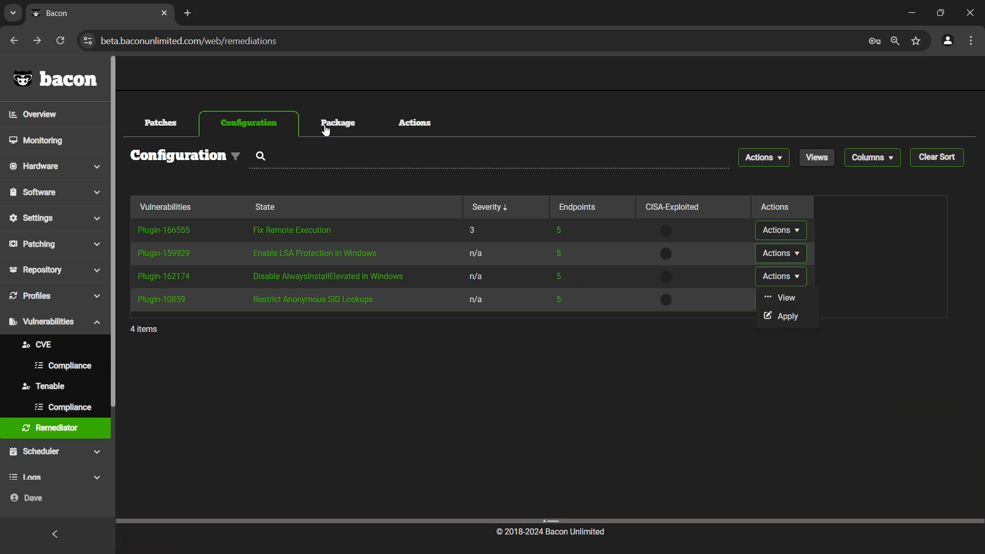
{"action": "left_click", "coordinate": [325, 128]}
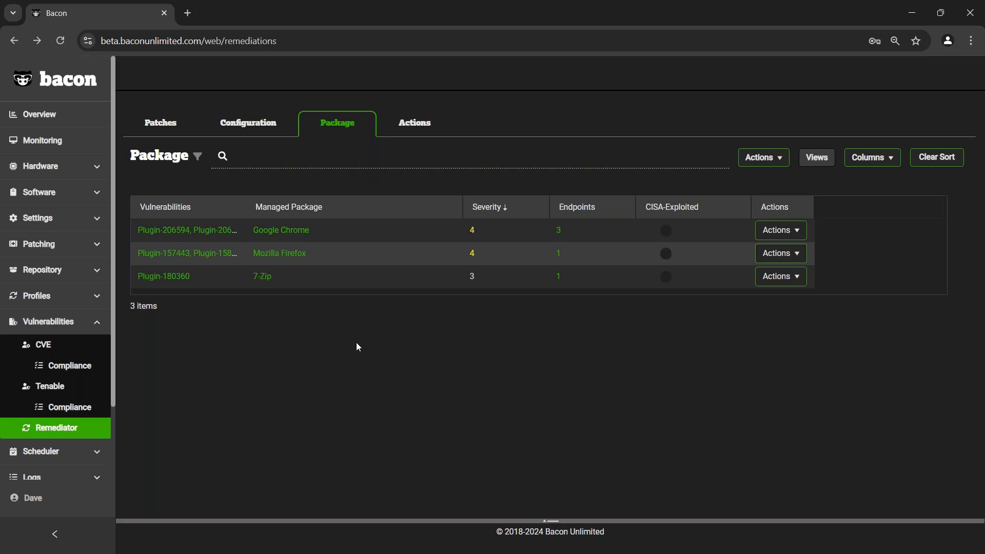
- Open the Remediator's recommended actions and look through the required updates from the highest to the lowest severity
{"action": "left_click", "coordinate": [430, 125]}
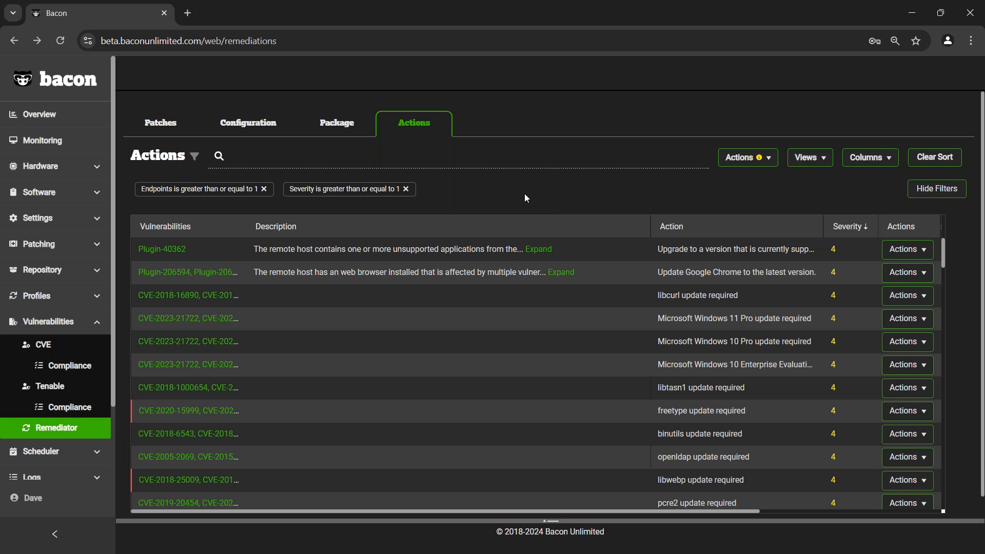
{"action": "scroll", "coordinate": [496, 296], "scroll_direction": "down", "scroll_amount": 10}
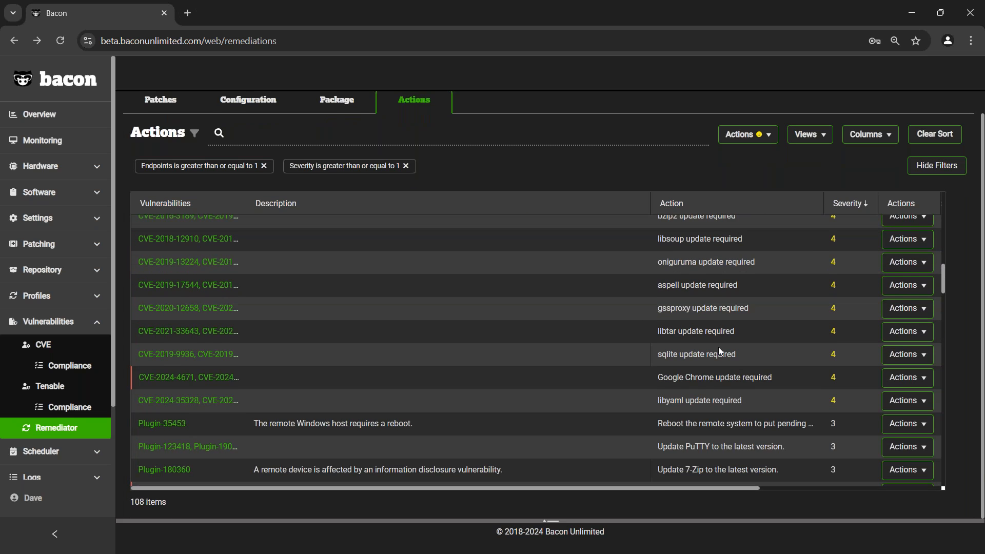
{"action": "scroll", "coordinate": [719, 347], "scroll_direction": "down", "scroll_amount": 3}
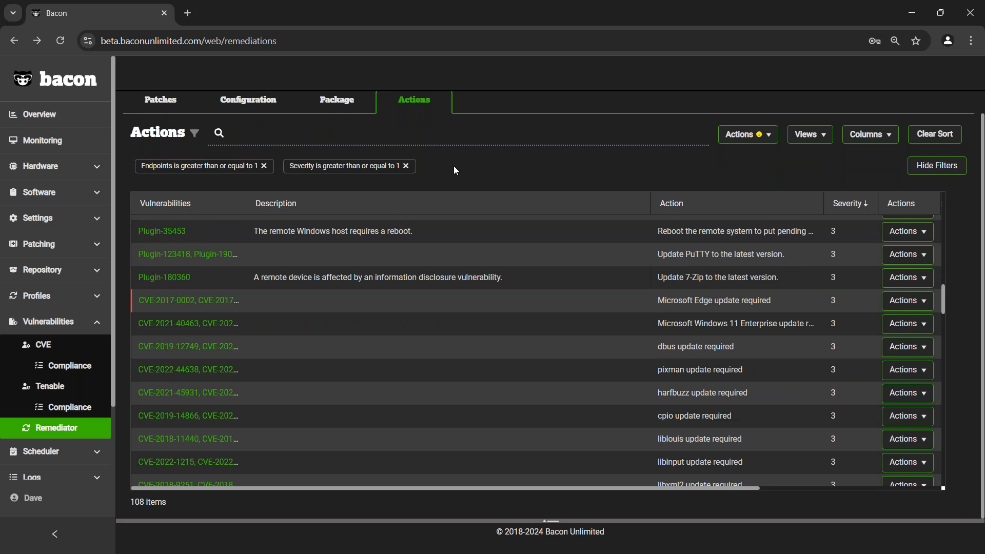
{"action": "scroll", "coordinate": [671, 341], "scroll_direction": "up", "scroll_amount": 2}
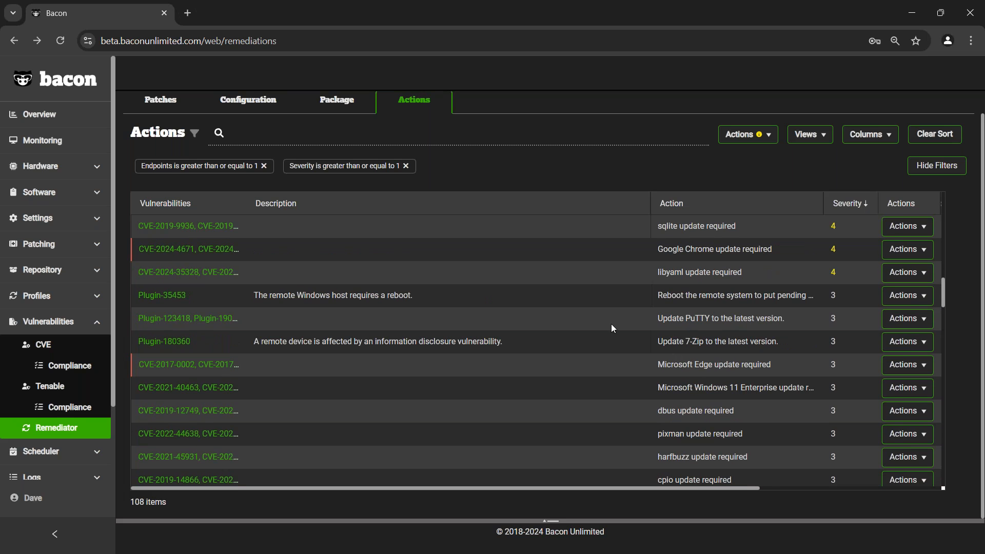
{"action": "scroll", "coordinate": [627, 338], "scroll_direction": "up", "scroll_amount": 8}
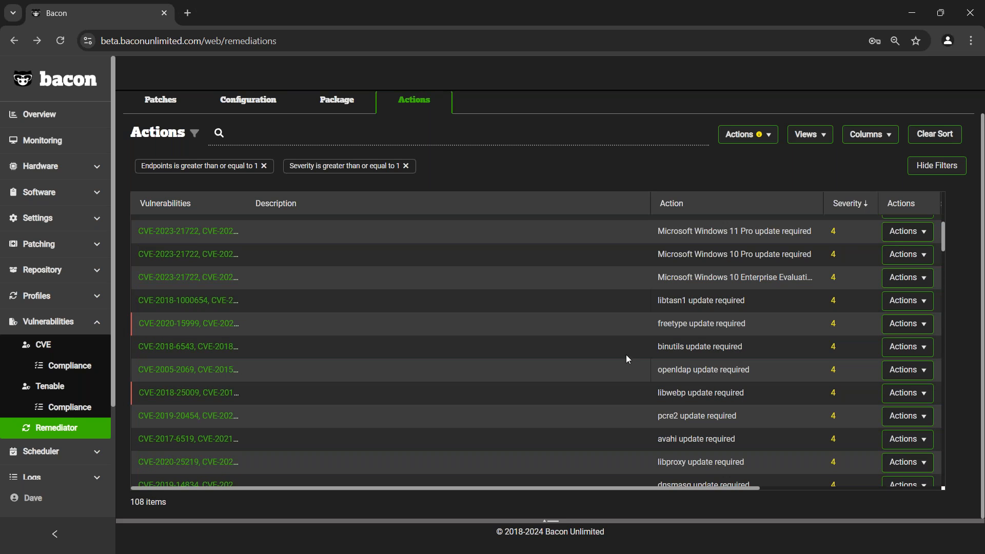
{"action": "scroll", "coordinate": [628, 358], "scroll_direction": "up", "scroll_amount": 1}
{"action": "scroll", "coordinate": [571, 341], "scroll_direction": "down", "scroll_amount": 15}
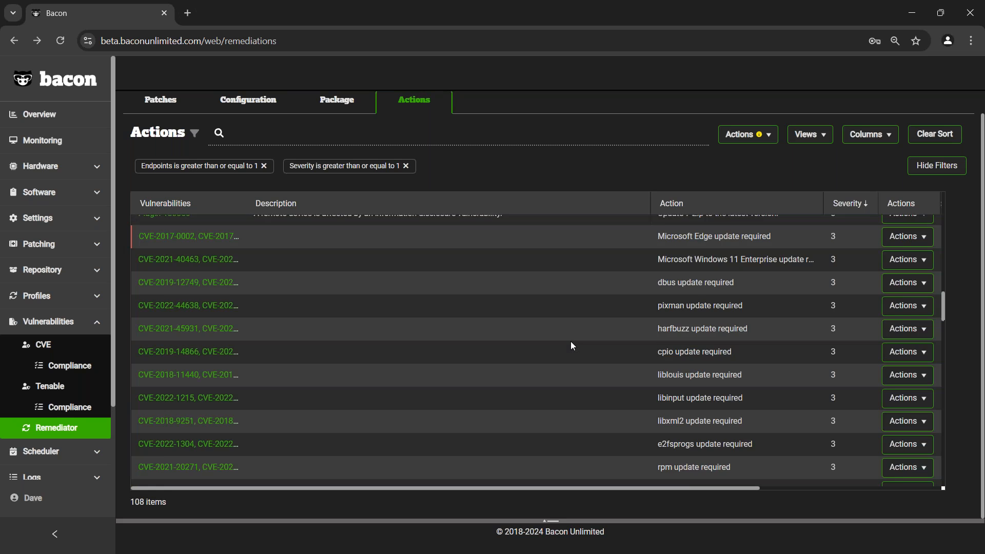
{"action": "scroll", "coordinate": [562, 339], "scroll_direction": "down", "scroll_amount": 7}
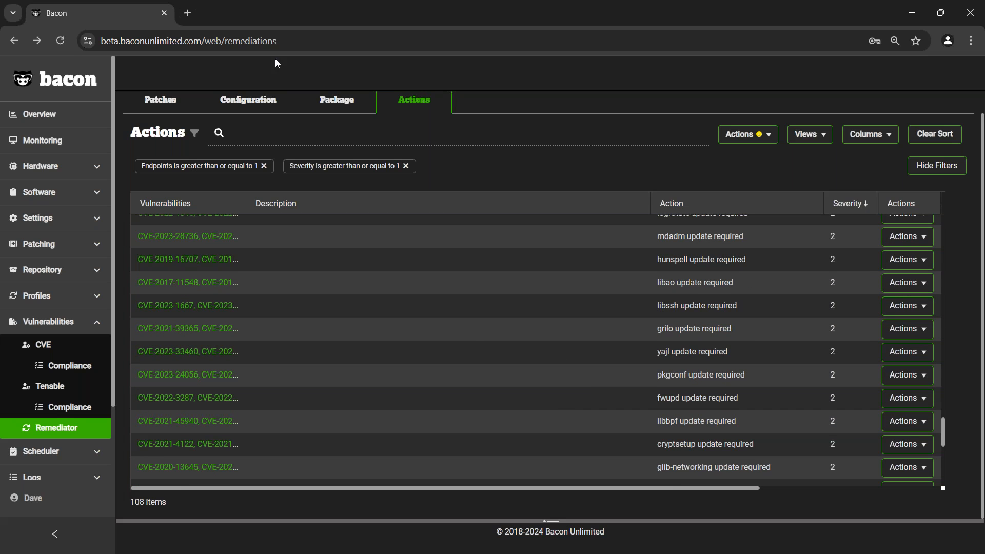
{"action": "scroll", "coordinate": [470, 333], "scroll_direction": "down", "scroll_amount": 5}
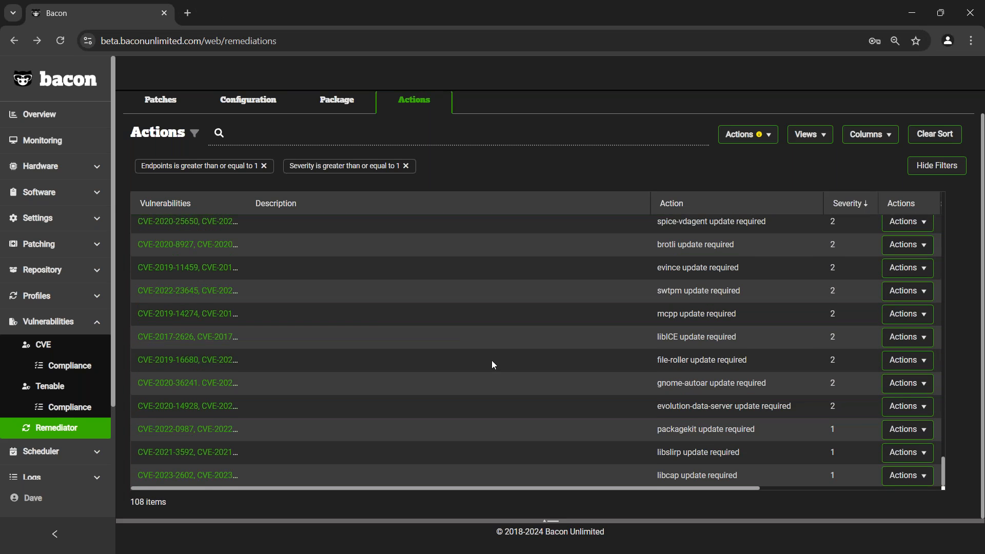
{"action": "scroll", "coordinate": [492, 361], "scroll_direction": "up", "scroll_amount": 20}
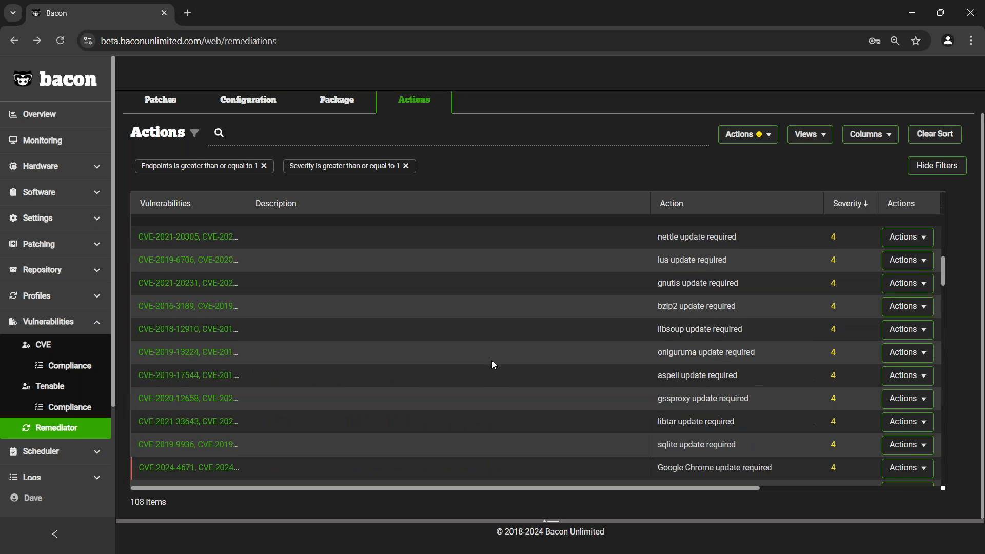
{"action": "scroll", "coordinate": [550, 161], "scroll_direction": "up", "scroll_amount": 1}
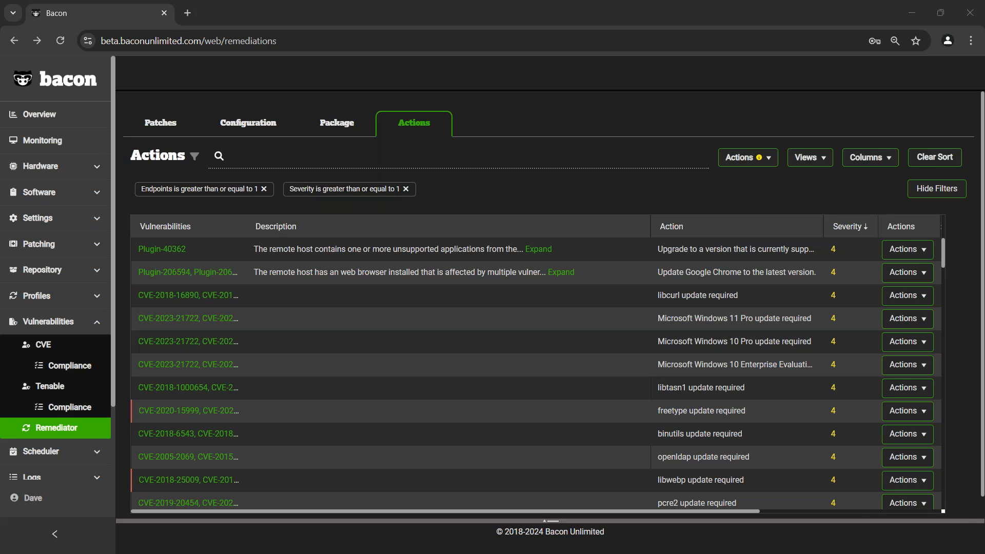
- Review the Overview dashboard down to CVEs and Tenable Plugins, and view its list of selectable widgets
{"action": "left_click", "coordinate": [31, 114]}
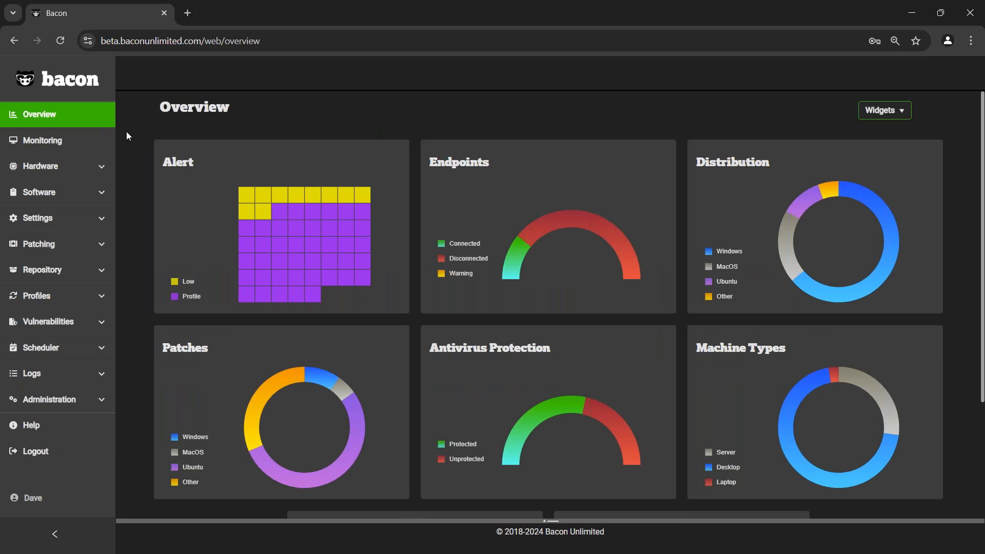
{"action": "scroll", "coordinate": [128, 136], "scroll_direction": "down", "scroll_amount": 3}
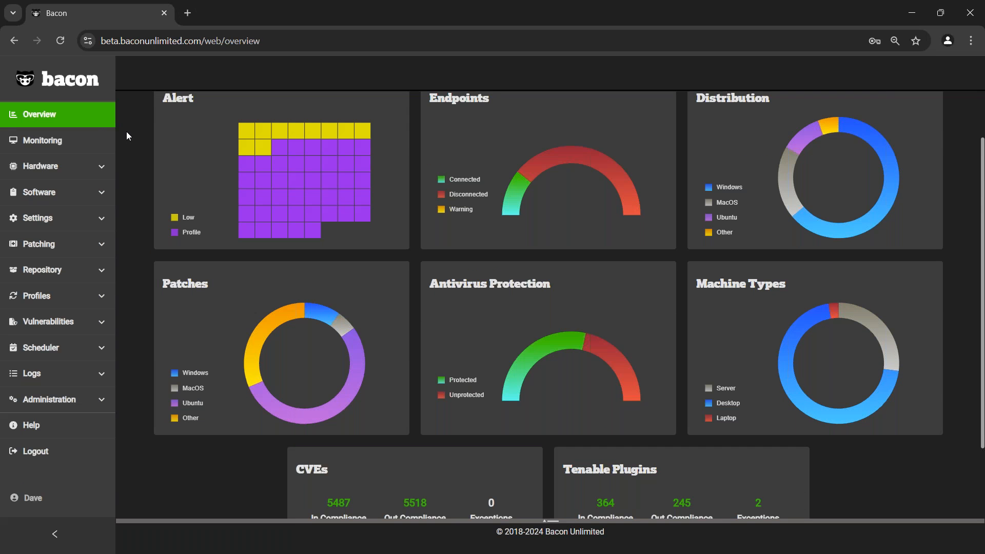
{"action": "scroll", "coordinate": [127, 136], "scroll_direction": "down", "scroll_amount": 1}
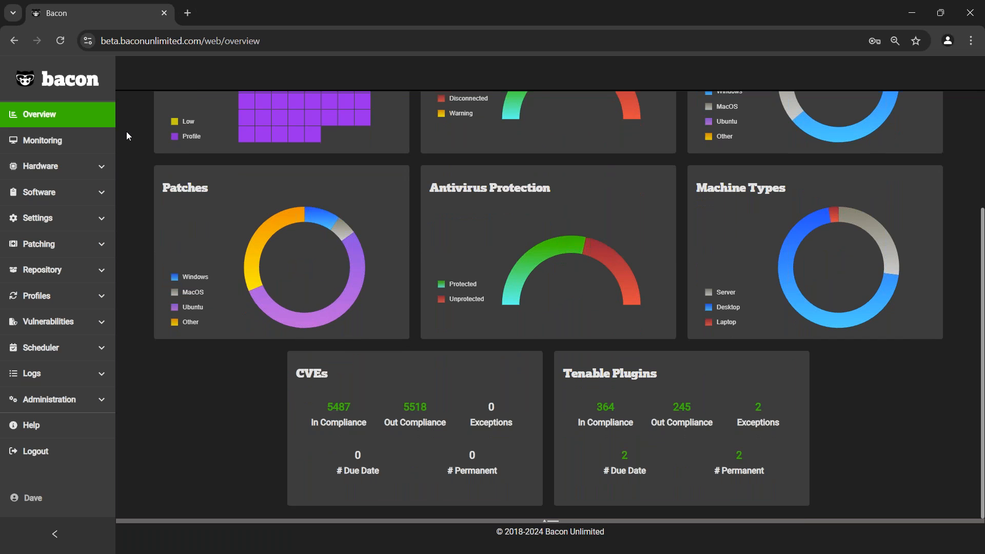
{"action": "scroll", "coordinate": [127, 133], "scroll_direction": "up", "scroll_amount": 4}
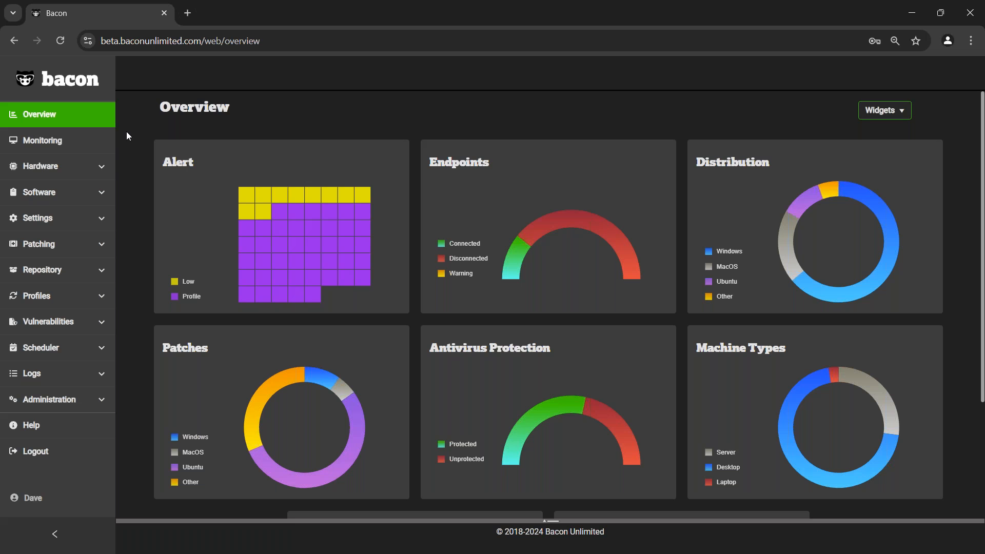
{"action": "scroll", "coordinate": [127, 136], "scroll_direction": "down", "scroll_amount": 3}
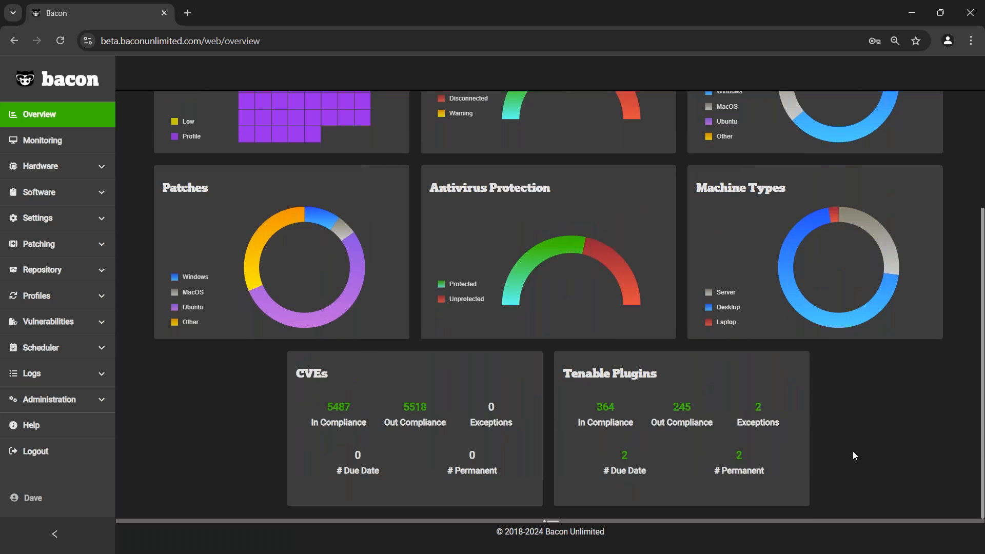
{"action": "scroll", "coordinate": [846, 451], "scroll_direction": "up", "scroll_amount": 3}
{"action": "left_click", "coordinate": [902, 112]}
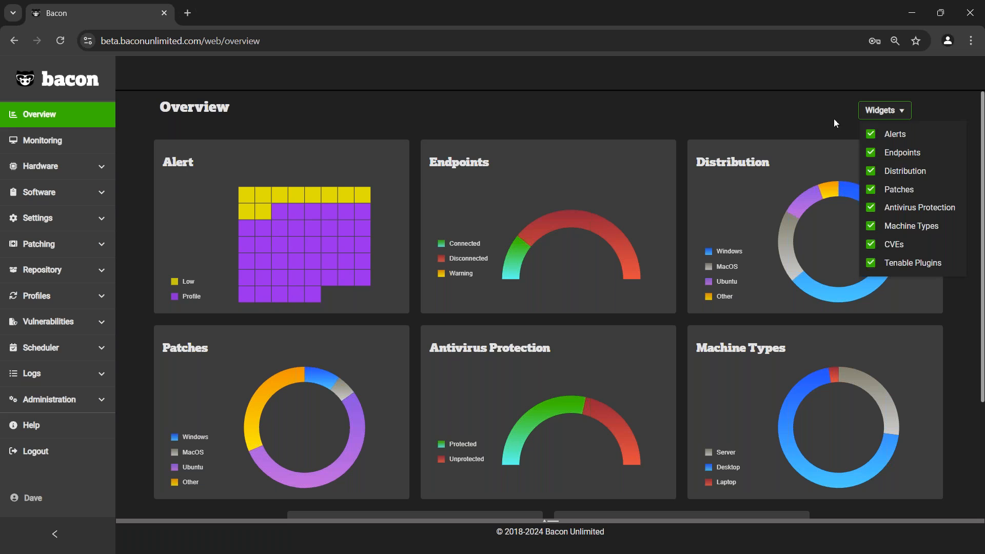
{"action": "left_click", "coordinate": [787, 119]}
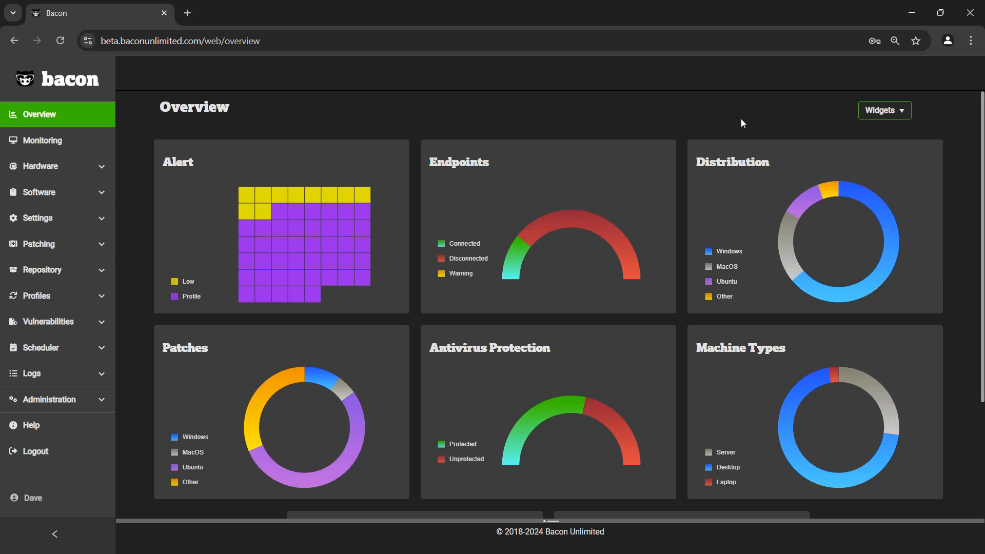